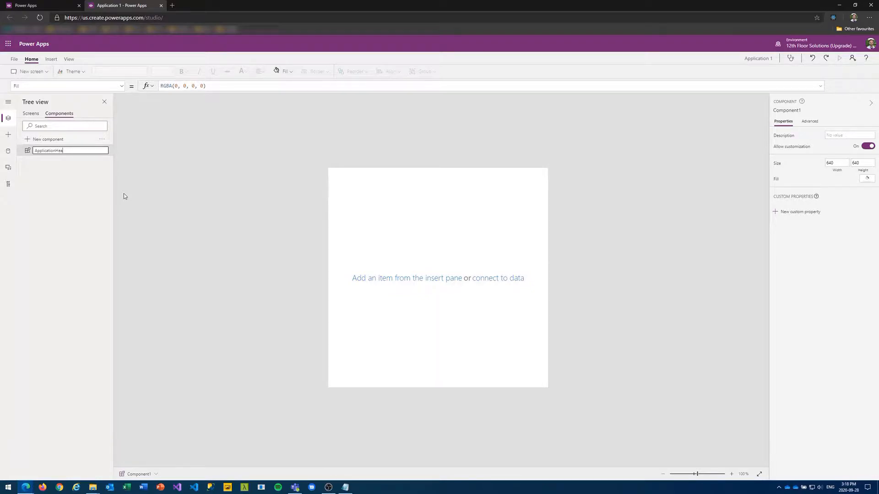
Name the new component ApplicationHeader and set its height to 90
key("Return")
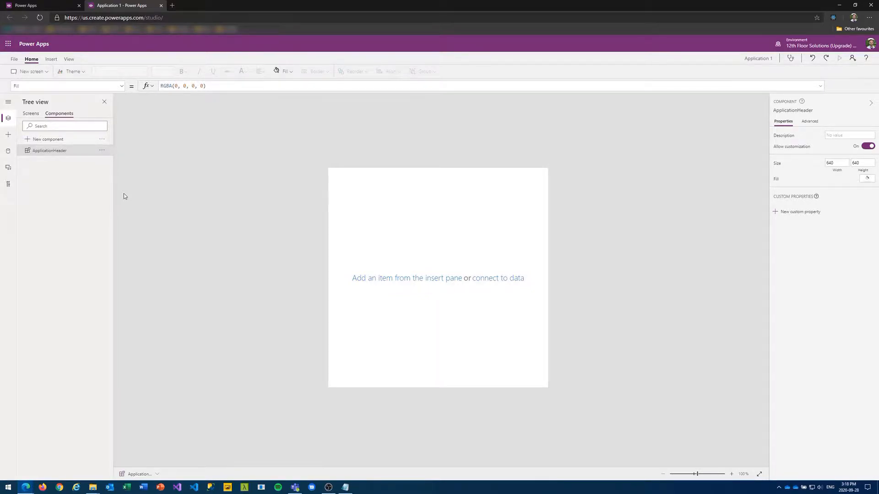
left_click(866, 163)
type("90")
Set the ApplicationHeader component's fill to RGBA(29,70,92,1)
left_click(775, 181)
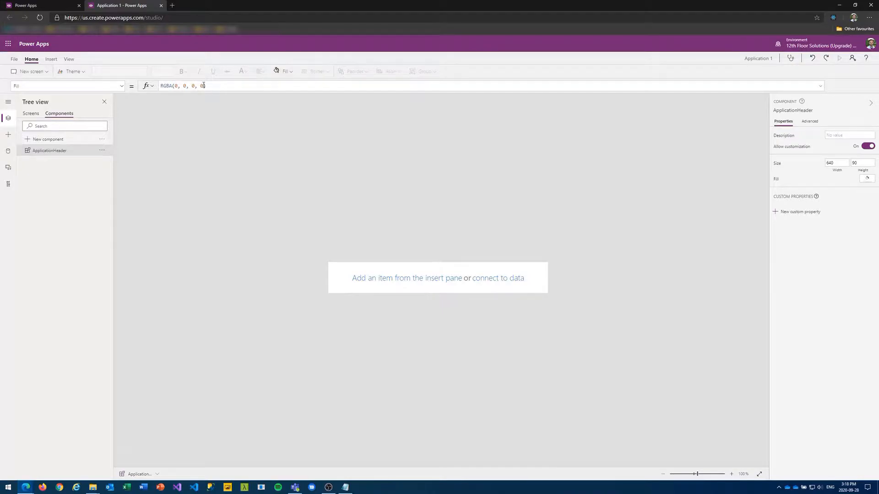
left_click_drag(196, 86, 175, 86)
type("0")
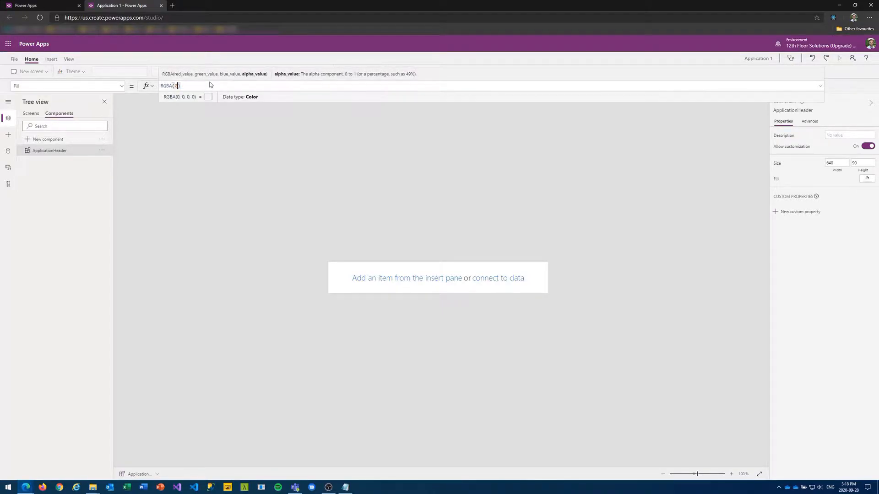
type("29,70,")
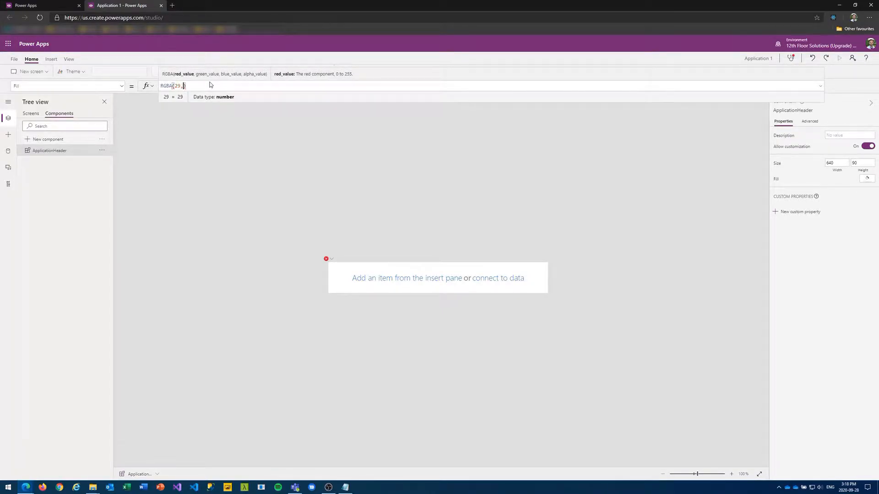
type("92,1")
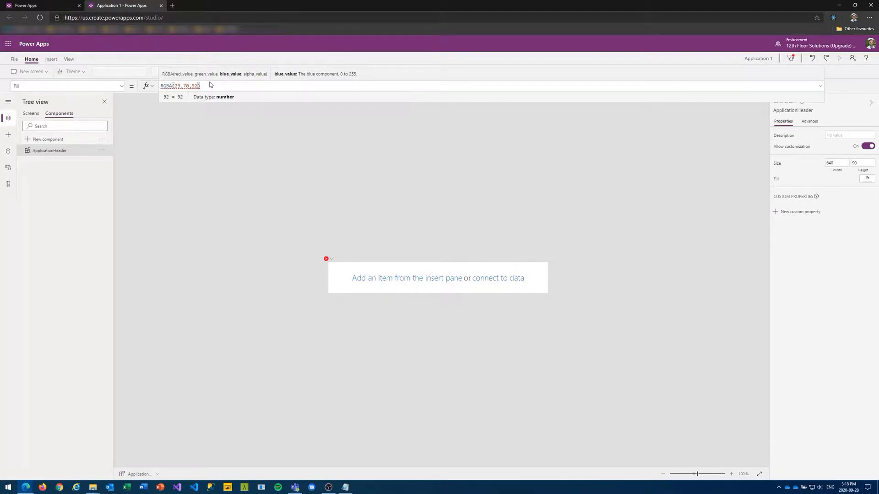
Insert a Home icon into the ApplicationHeader component
scroll(414, 200, "up", 5)
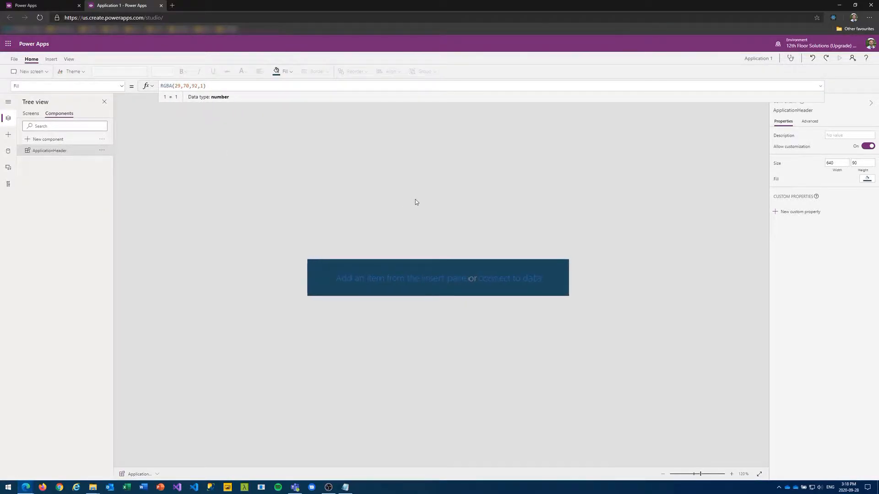
left_click(50, 59)
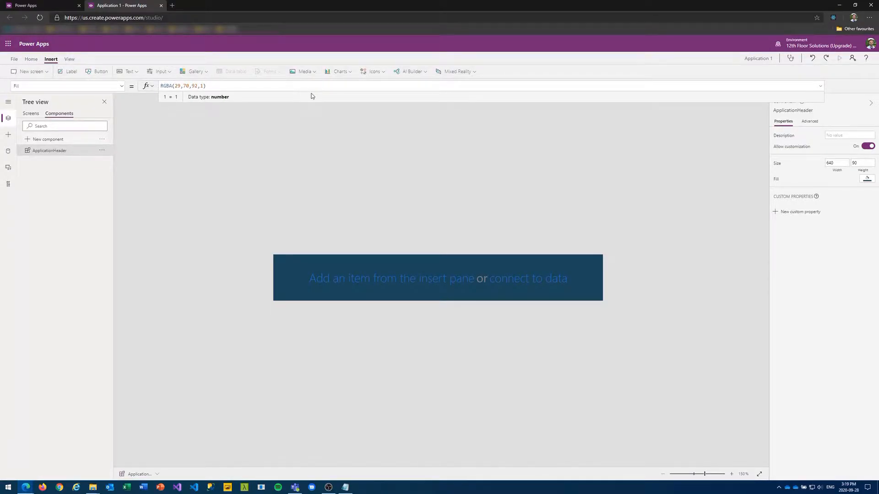
left_click(376, 75)
scroll(399, 130, "down", 5)
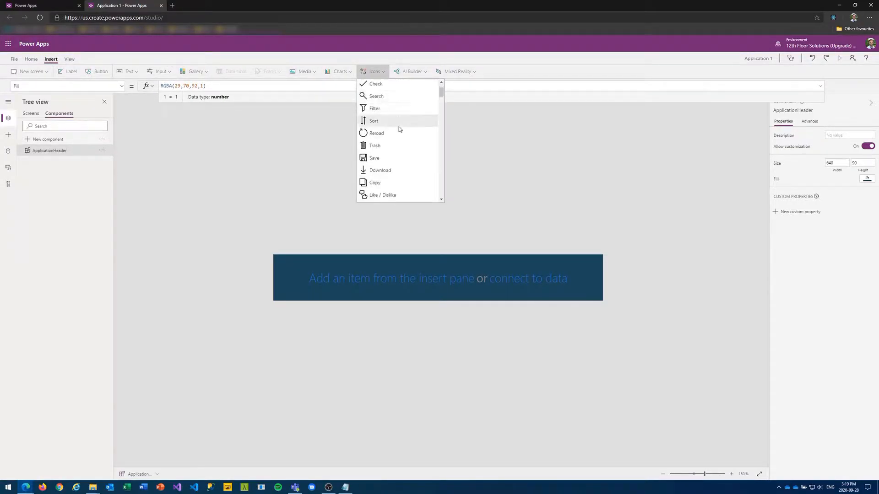
scroll(401, 148, "down", 4)
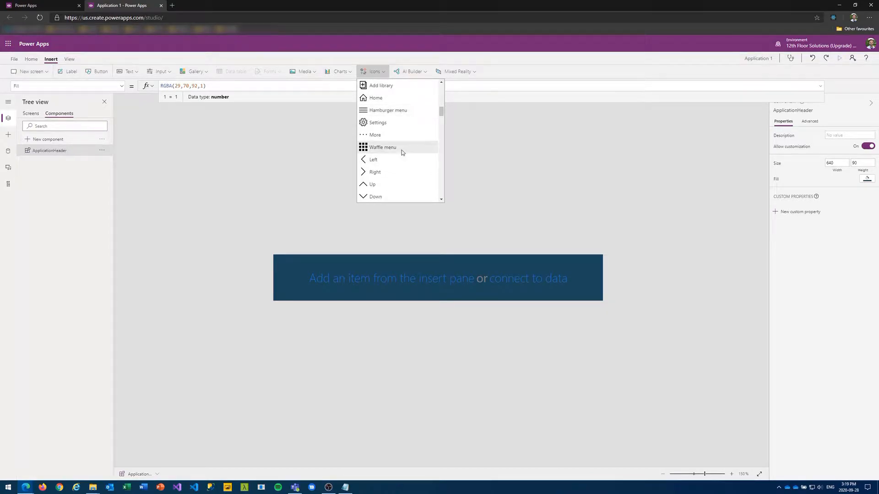
left_click(382, 102)
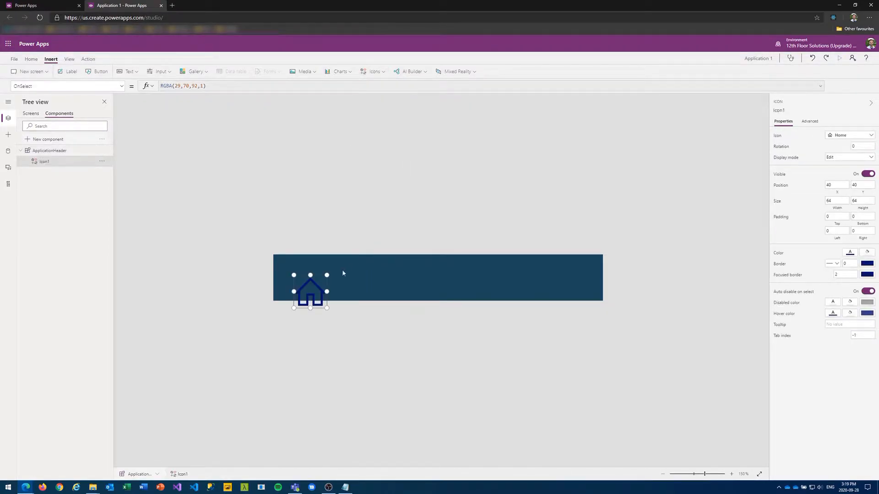
Fit the home icon inside the header at about X 15, Y 21 and 54 by 54 in size, and colour it white
mouse_move(309, 274)
left_mouse_down()
mouse_move(299, 274)
mouse_move(310, 291)
mouse_move(297, 277)
left_mouse_up()
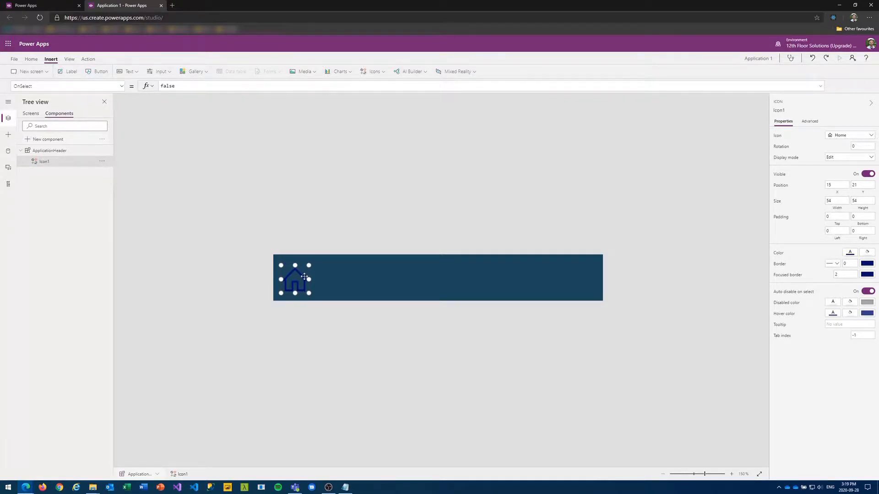
left_click(850, 252)
left_click(740, 215)
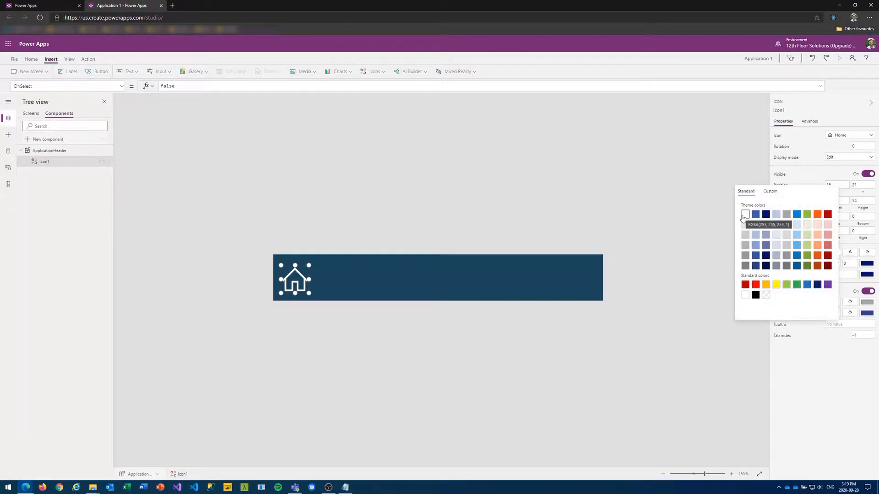
key("Escape")
left_click(278, 182)
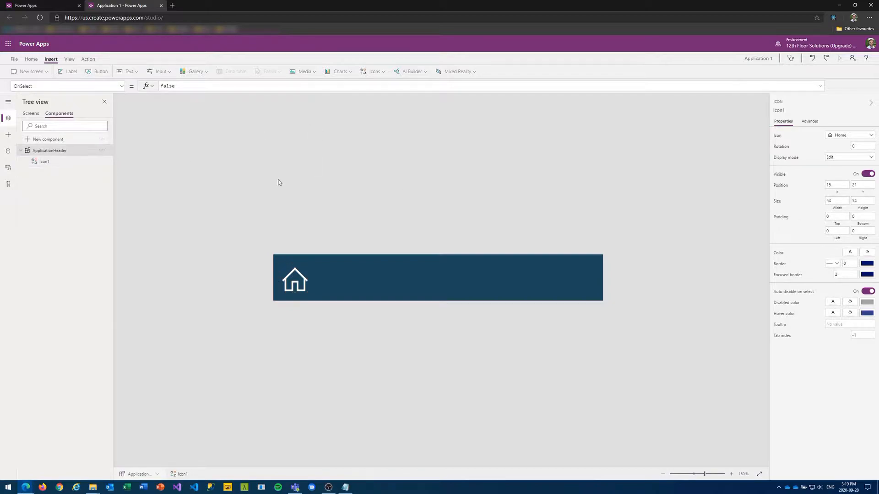
Add a white text label beside the home icon at about X 85, Y 28 and enlarge its font
left_click(69, 72)
left_click_drag(334, 285, 342, 285)
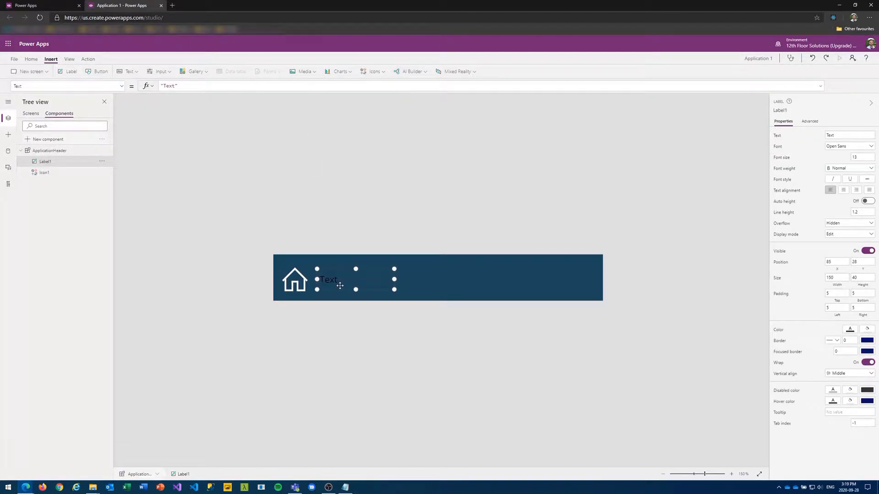
left_click(850, 330)
left_click(746, 293)
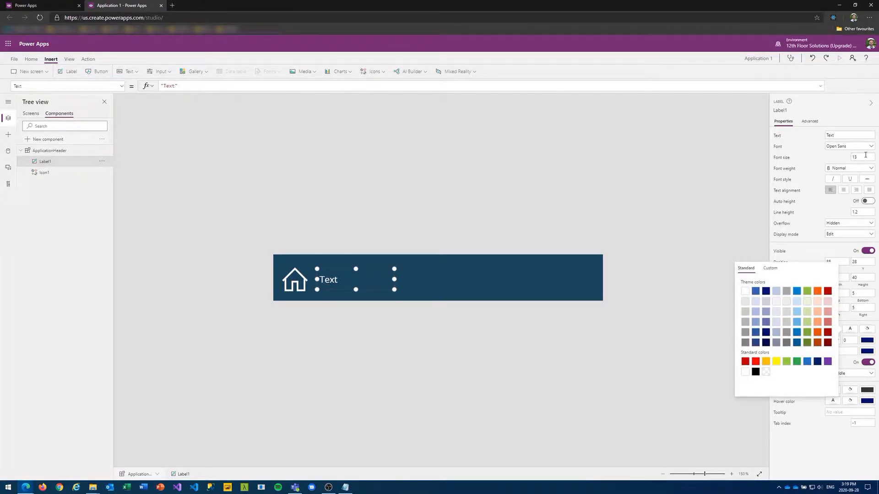
left_click(864, 157)
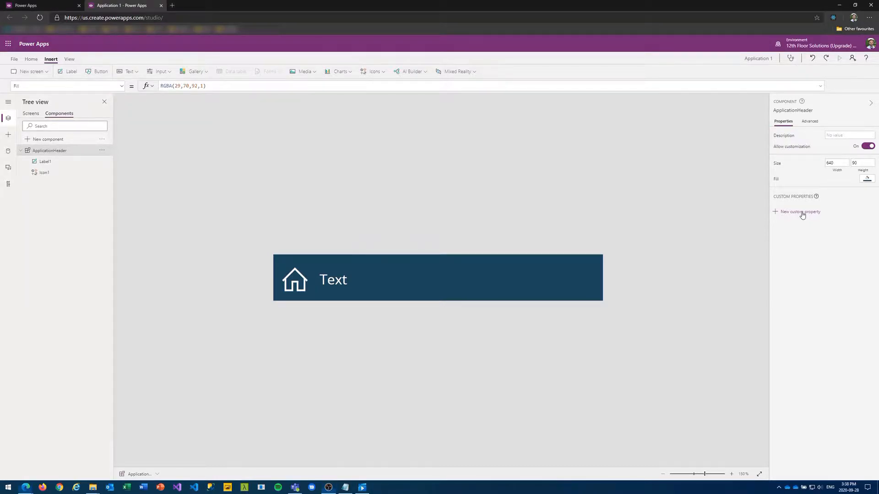
Create a text input custom property Application Name on ApplicationHeader with the description "The name of the application"
left_click(801, 213)
left_click_drag(713, 129, 662, 131)
type("Application Name")
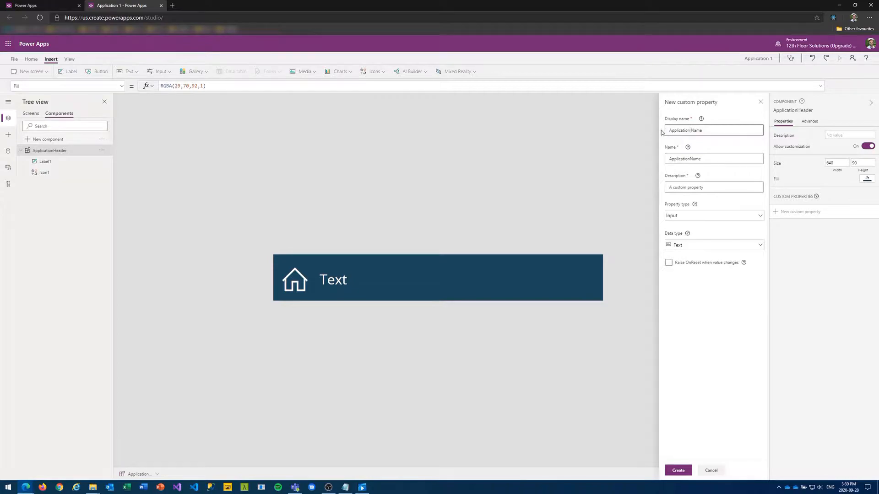
left_click_drag(713, 188, 665, 187)
type("Tha")
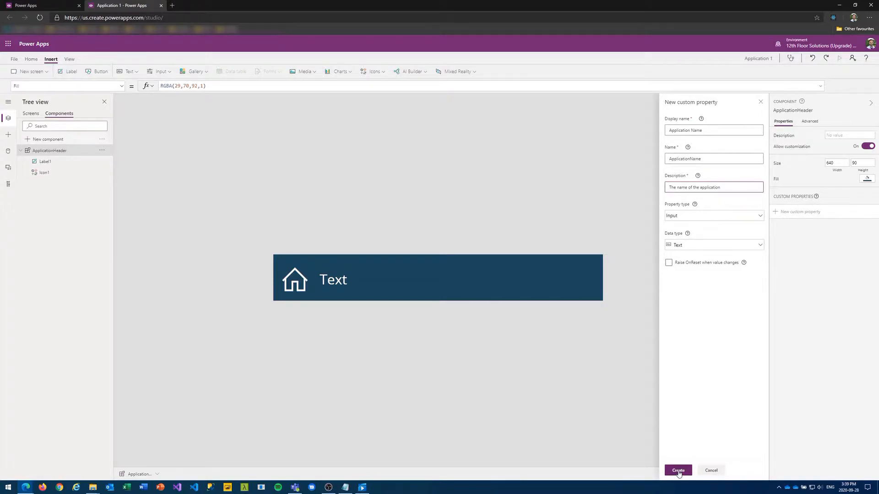
left_click(678, 471)
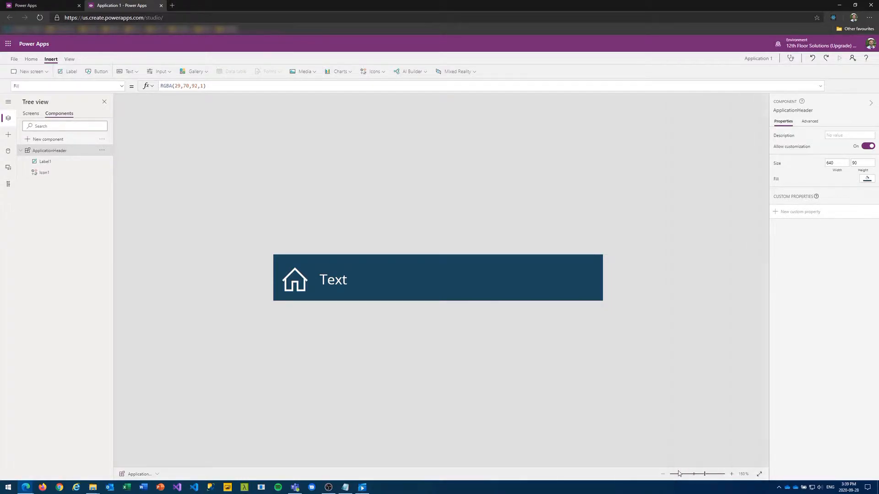
Create a text input custom property Current Page on ApplicationHeader with the description "The current page of the application"
left_click(800, 213)
left_click(723, 131)
type("CurrentPage")
key("Tab")
key("Tab")
type("The current page of the applc")
type("ation")
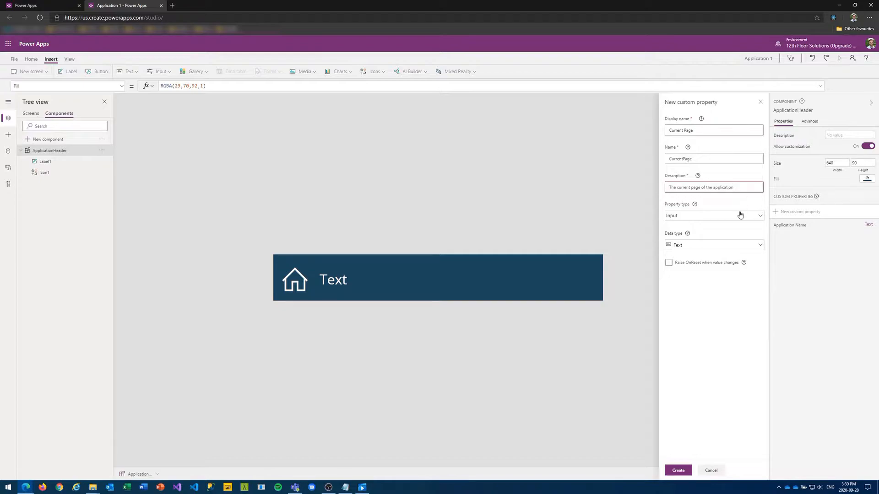
left_click(685, 472)
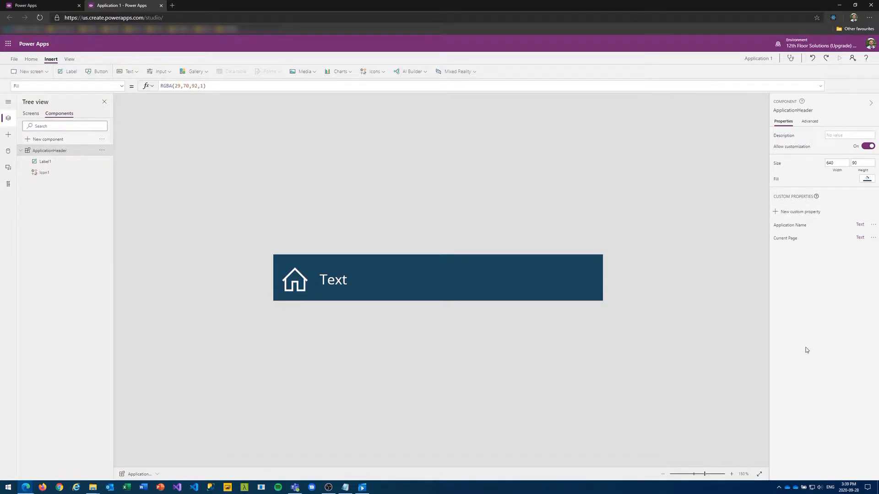
Create an input custom property Homepage of data type Screen with the description "The application home page"
left_click(804, 213)
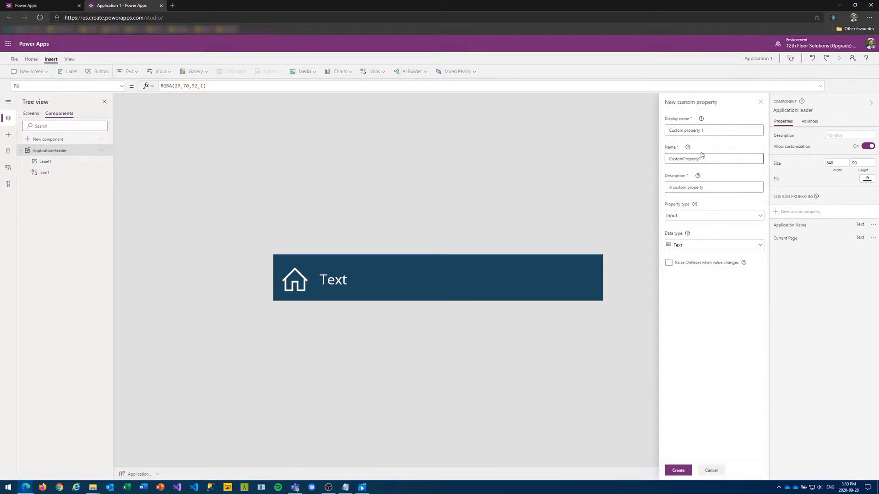
left_click_drag(705, 131, 670, 132)
type("Homepage")
left_click_drag(704, 187, 664, 188)
type("The application home page")
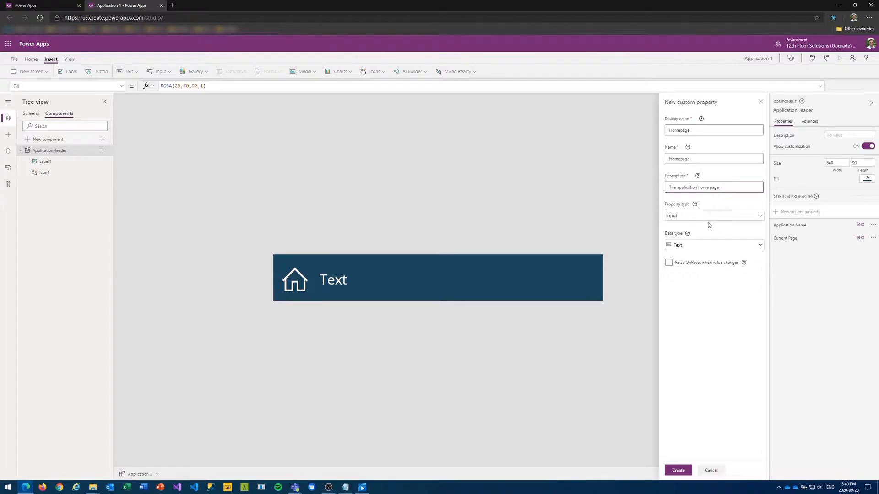
left_click(700, 248)
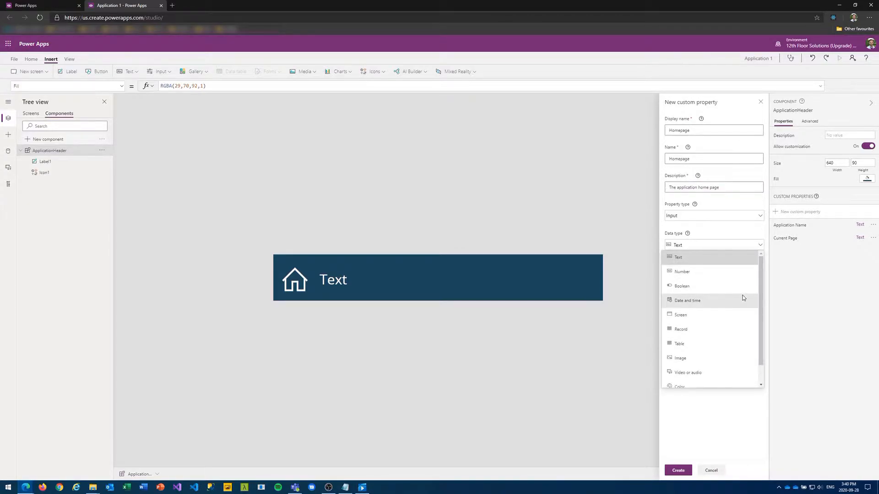
left_click(689, 316)
left_click(678, 471)
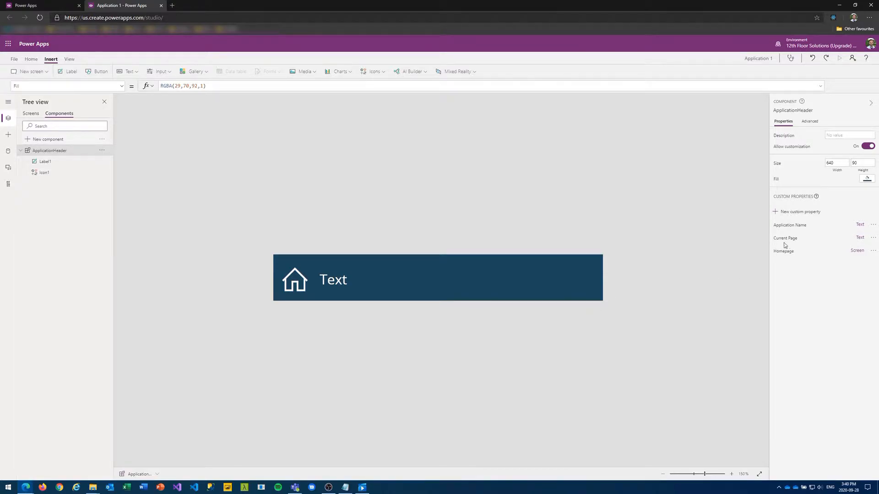
Review the default values of the Application Name, Current Page and Homepage custom properties
left_click(802, 227)
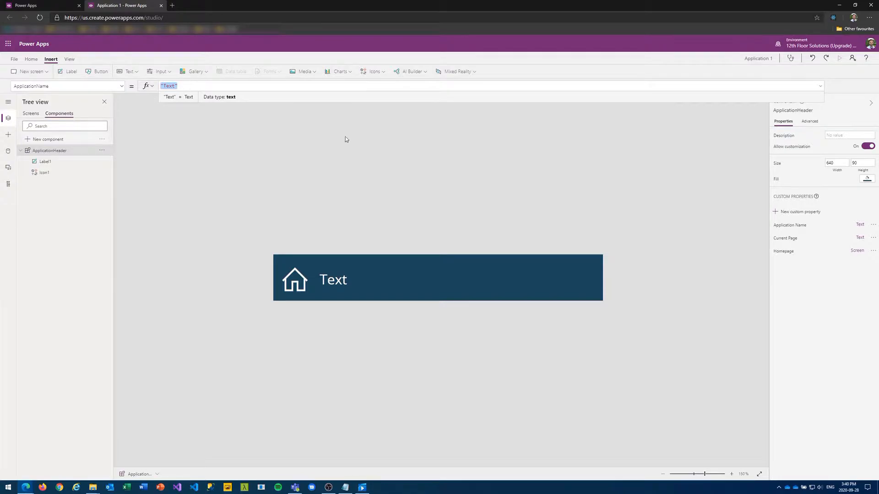
left_click(788, 239)
left_click(782, 251)
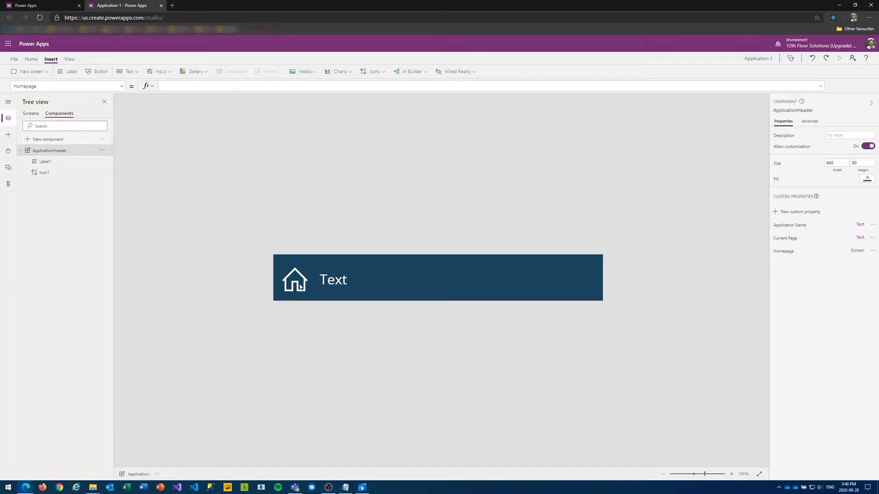
Set the home icon's OnSelect formula to If(Not(IsBlank(ApplicationHeader.Homepage)), Navigate(ApplicationHeader.Homepage))
left_click(300, 287)
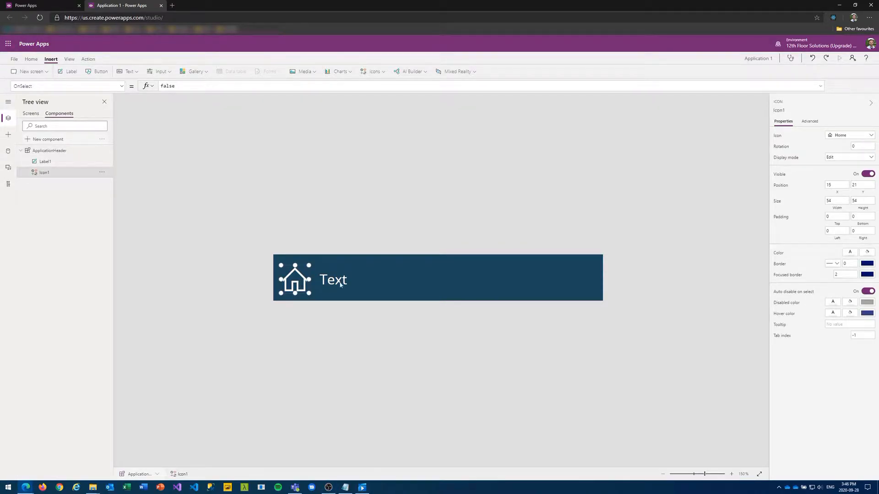
left_click(809, 127)
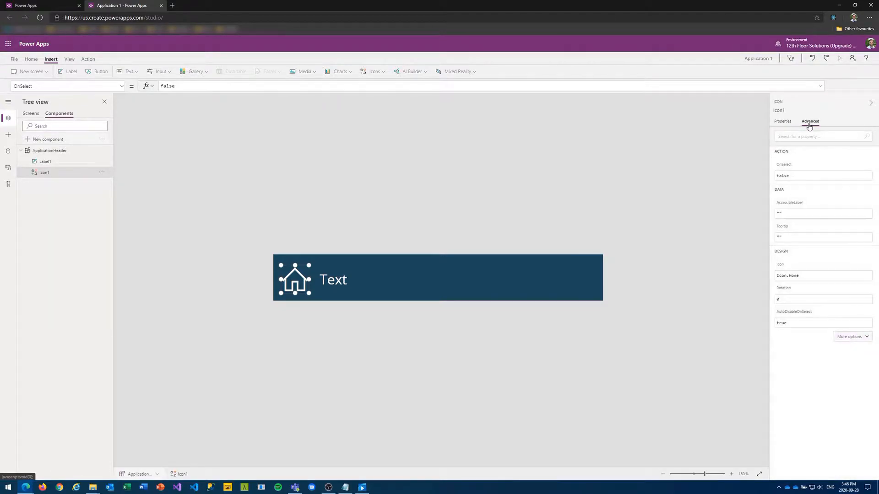
left_click(794, 168)
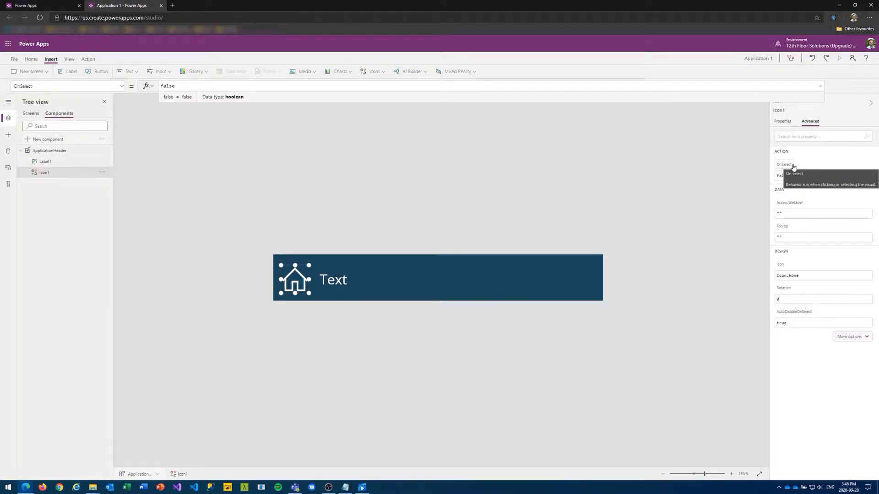
left_click(197, 87)
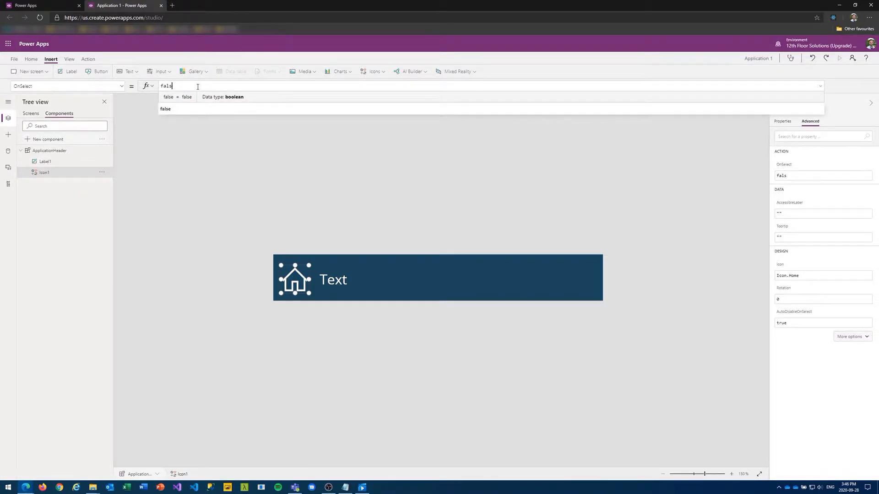
key("BackSpace")
key("BackSpace")
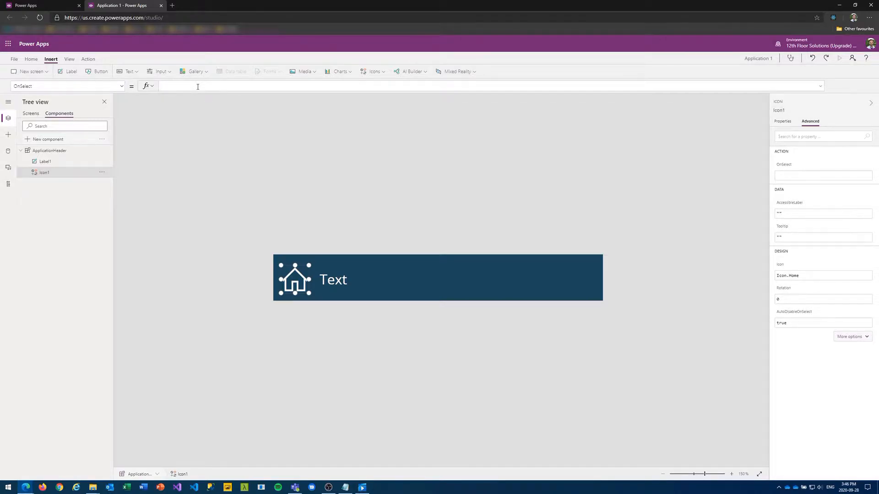
type("If(Not(is")
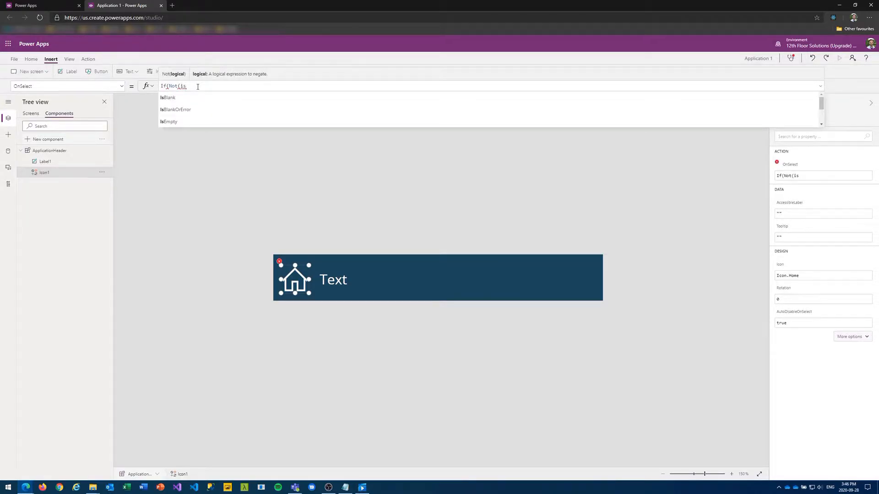
type("Blank(ApplicationHeader.")
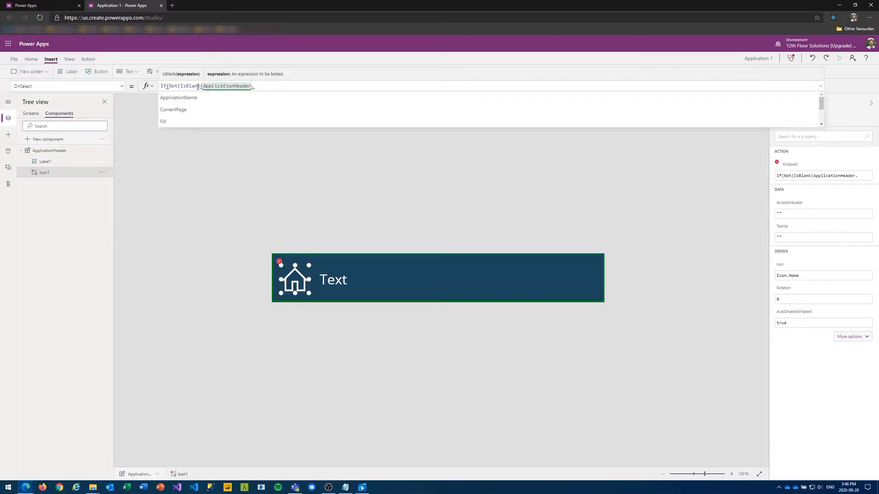
type("Homepage")
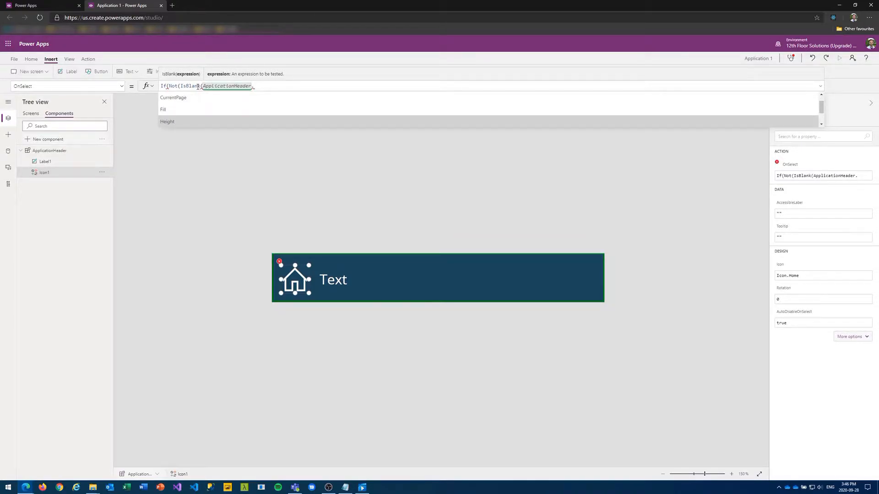
type(")), N")
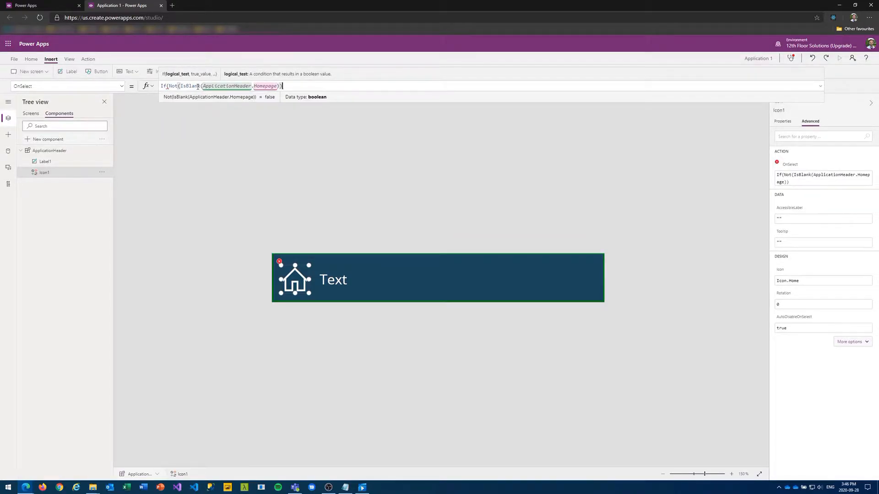
type("avigate(")
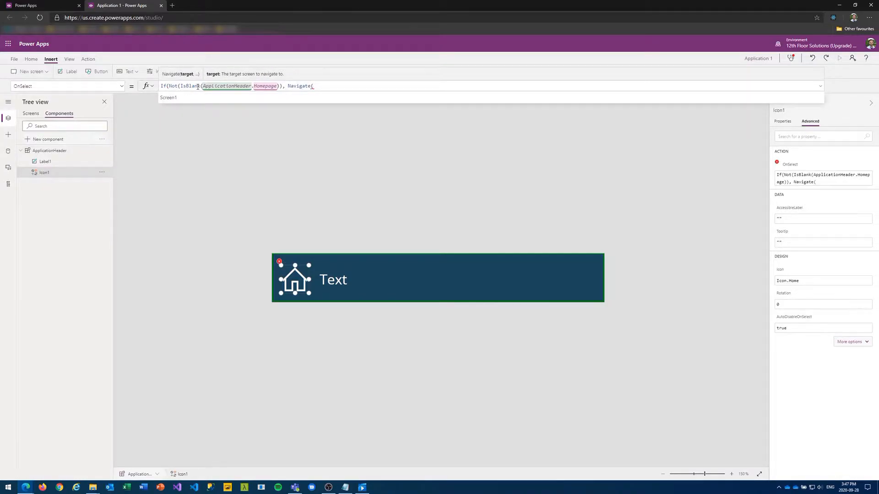
type("ApplicationHeader.Homepage)")
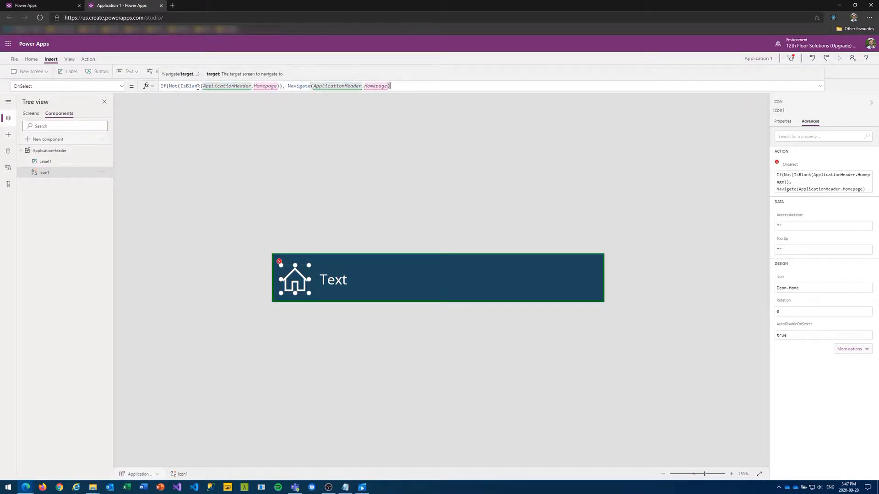
type(")")
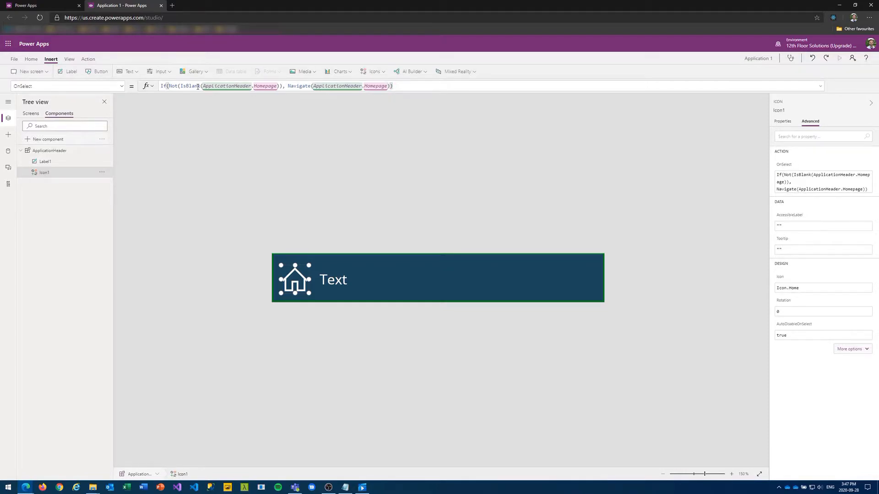
Set the title label's Text to If(Not(IsBlank(ApplicationHeader.ApplicationName)), ApplicationHeader.ApplicationName, "12th Floor Solutions") and format the formula over several lines
left_click(338, 282)
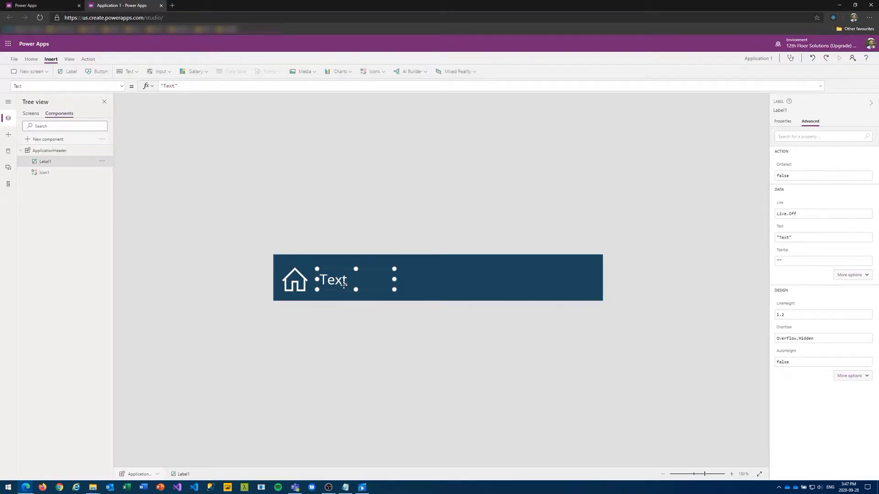
left_click(182, 88)
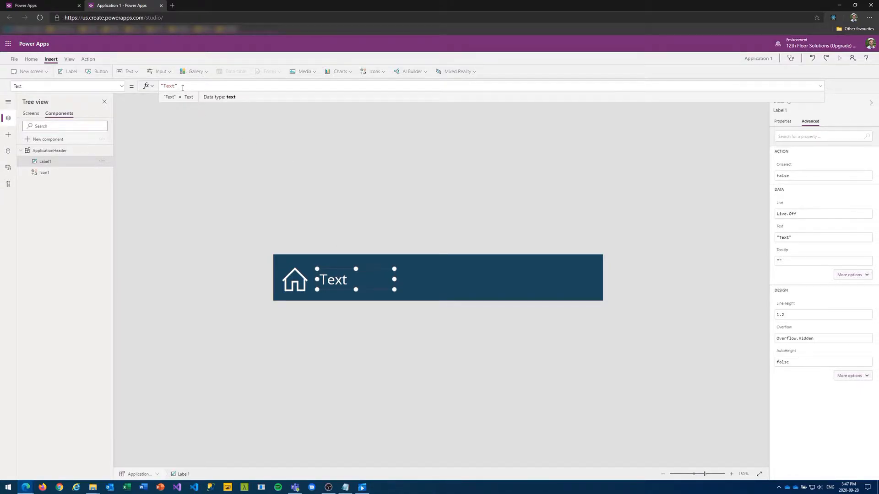
left_click_drag(182, 85, 162, 87)
type("if(Not(IsBlank(")
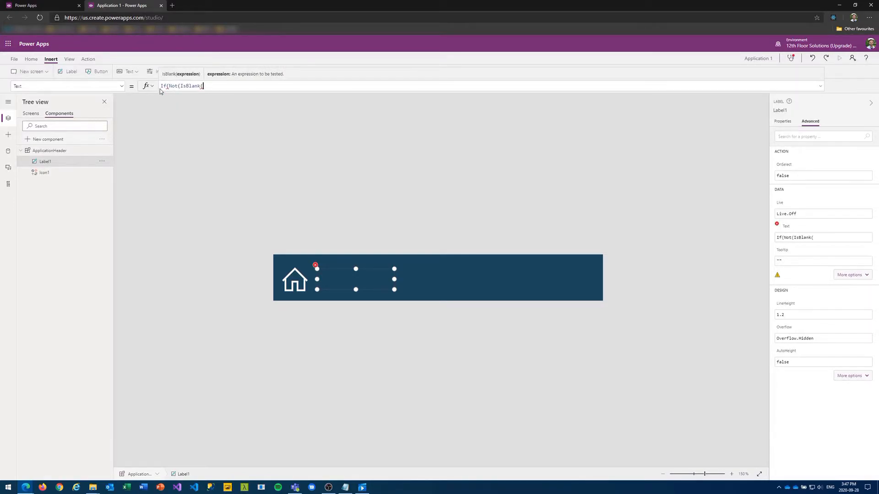
type("ApplicationHeader.ApplicationName)")
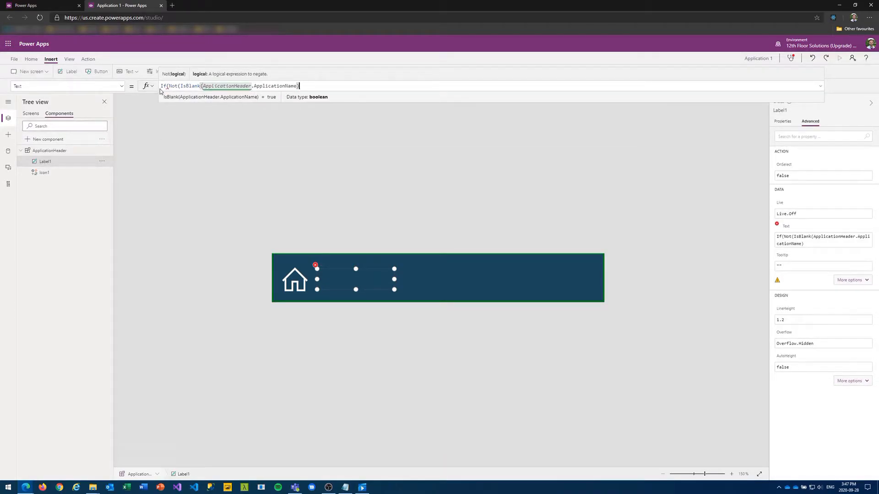
type("), Applicate")
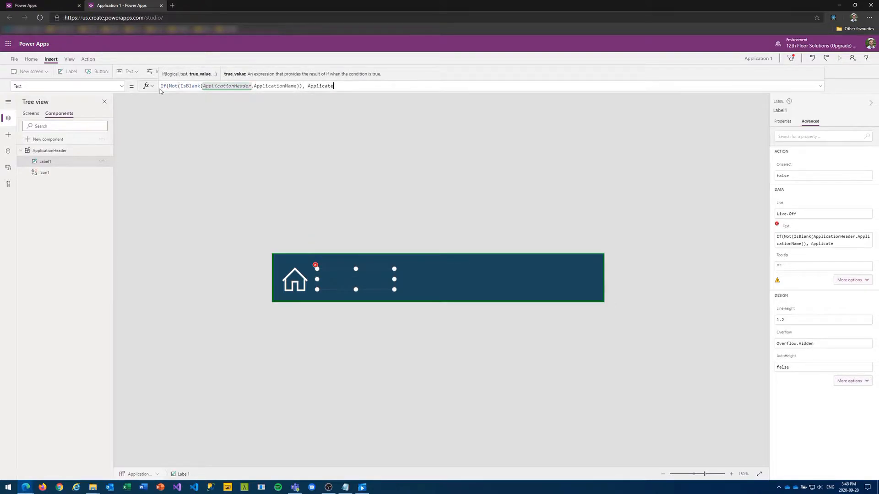
key("BackSpace")
type("ionHeader.ApplicationName")
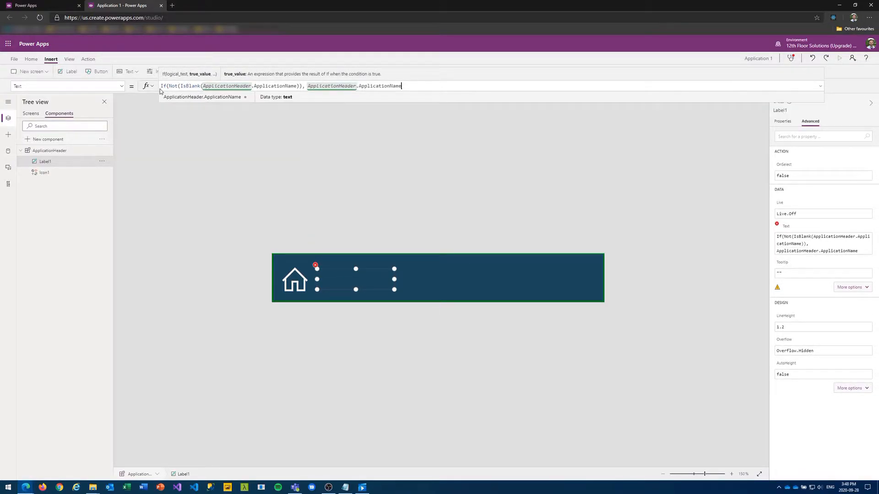
type(", \"12")
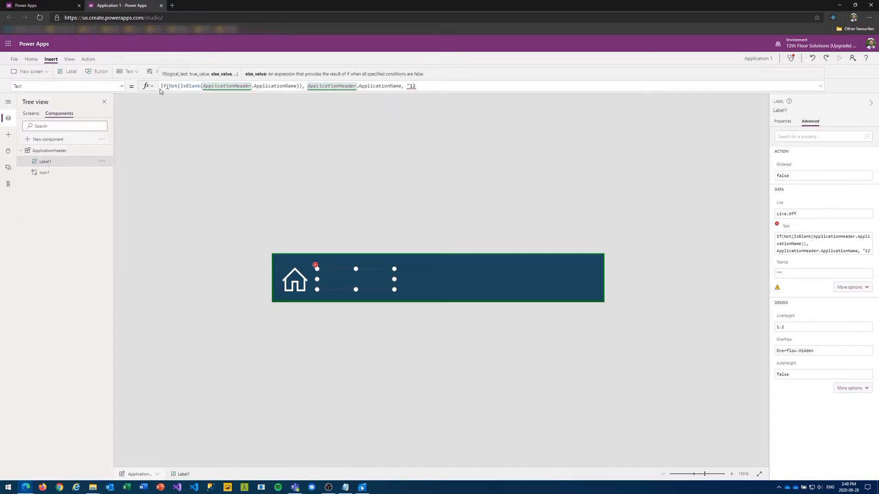
type("th Flooe")
type(" Solutions\")")
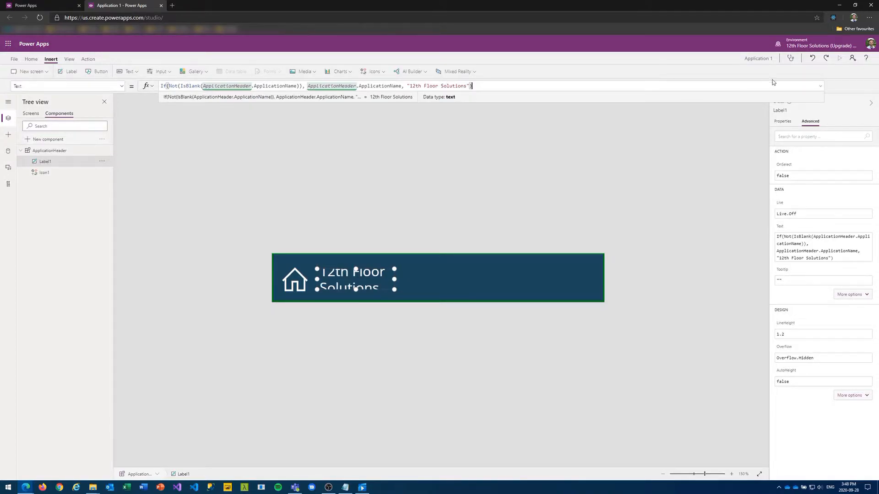
left_click(178, 140)
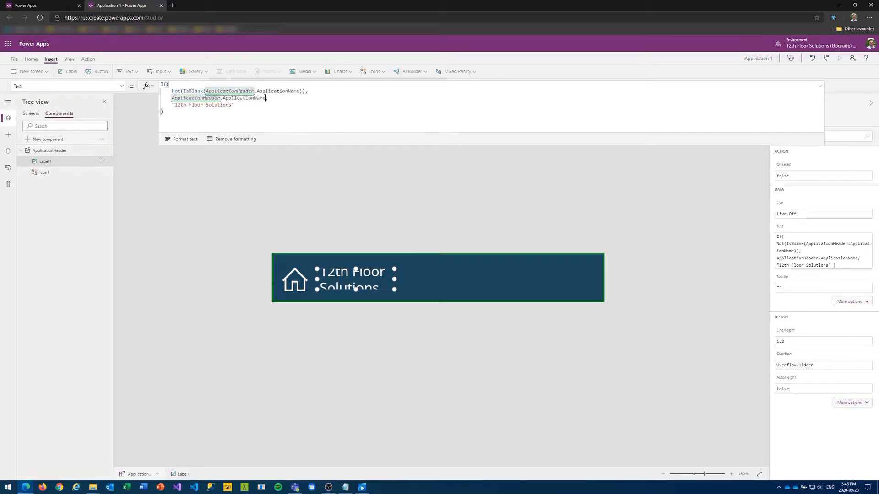
Append & If(IsBlank(ApplicationHeader.CurrentPage), "", " - " & ApplicationHeader.CurrentPage) to the ApplicationName result in the title label's Text formula
left_click(265, 98)
type("& if")
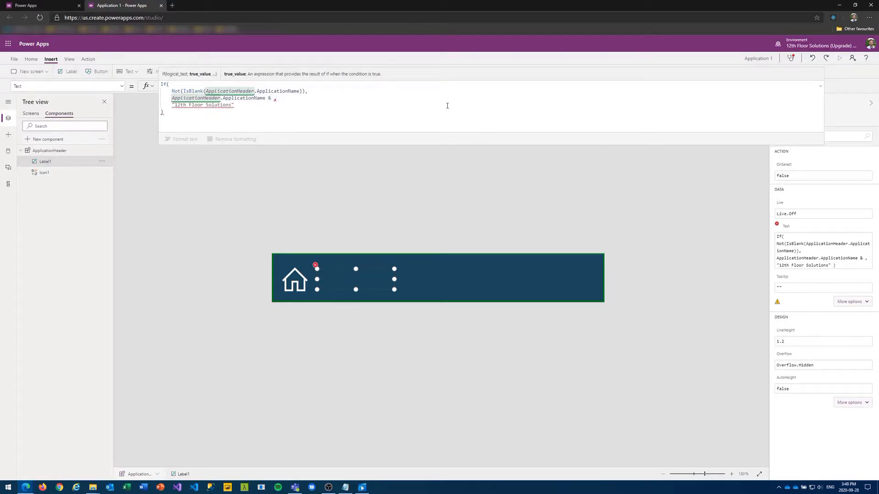
type("(ApplicationHeader")
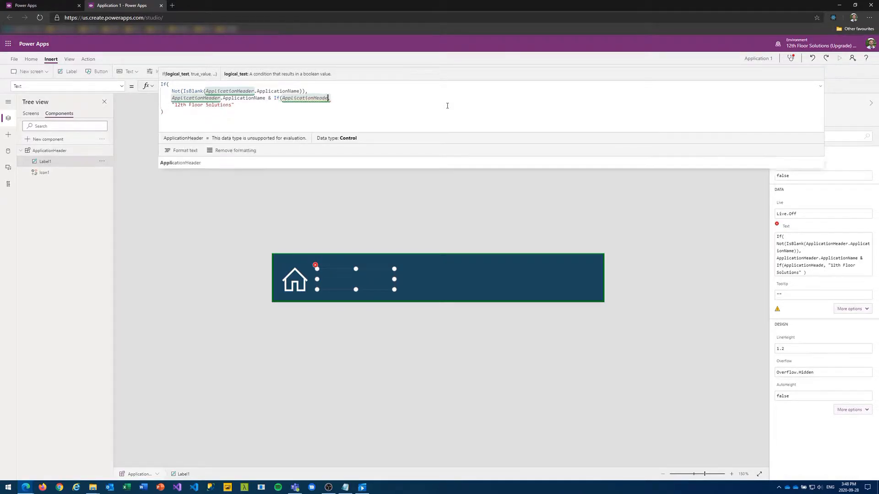
key("ctrl+BackSpace")
type("ionName & If(I")
type("sBlank(application")
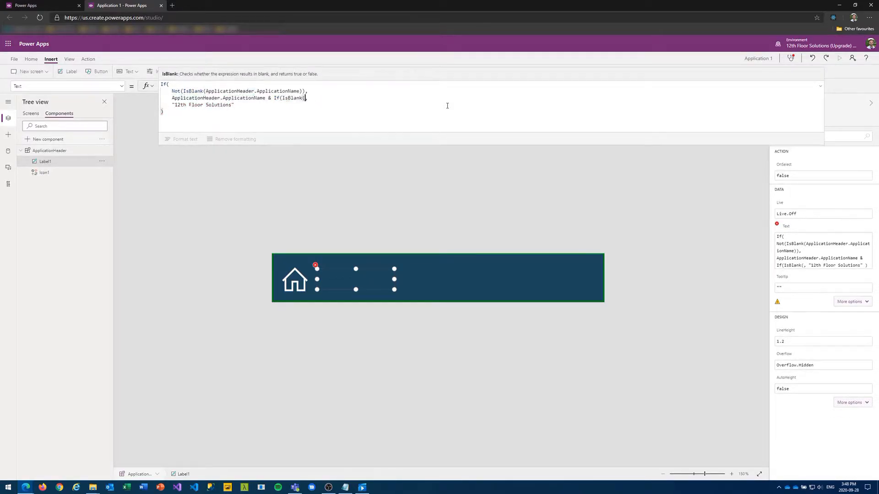
key("Tab")
type(".")
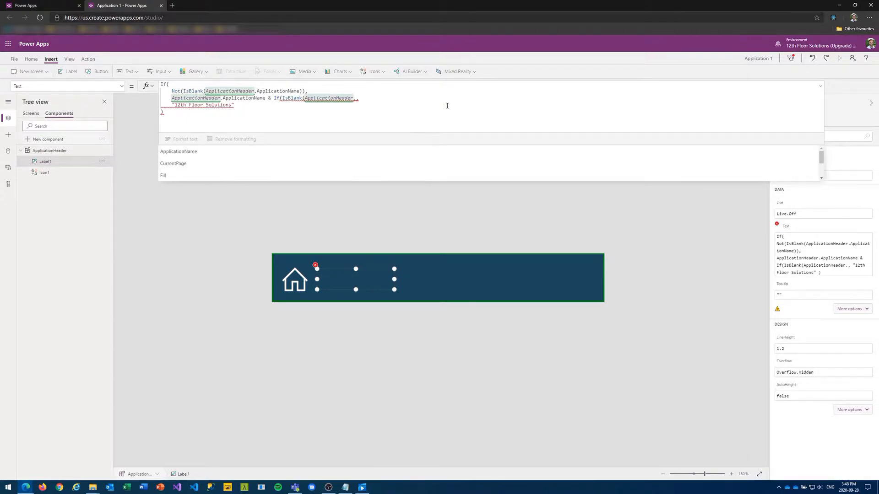
key("Tab")
type(") \"\", ,")
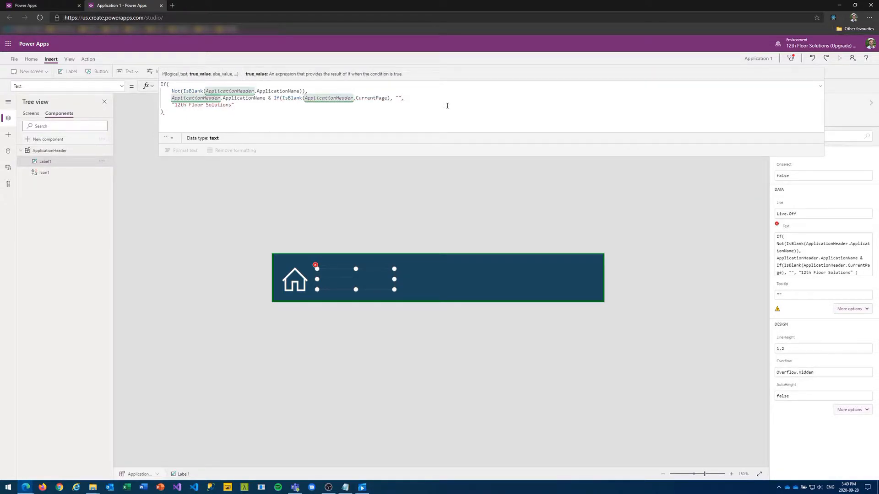
type("\" - \" &")
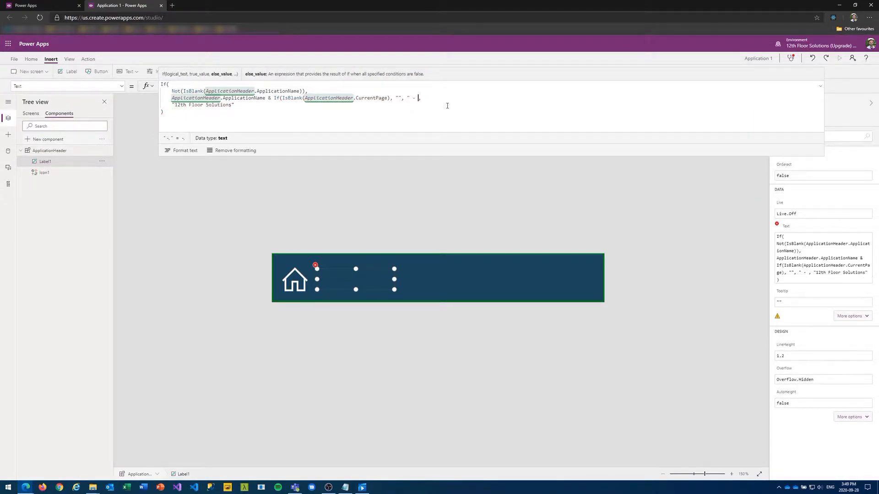
type(" appl")
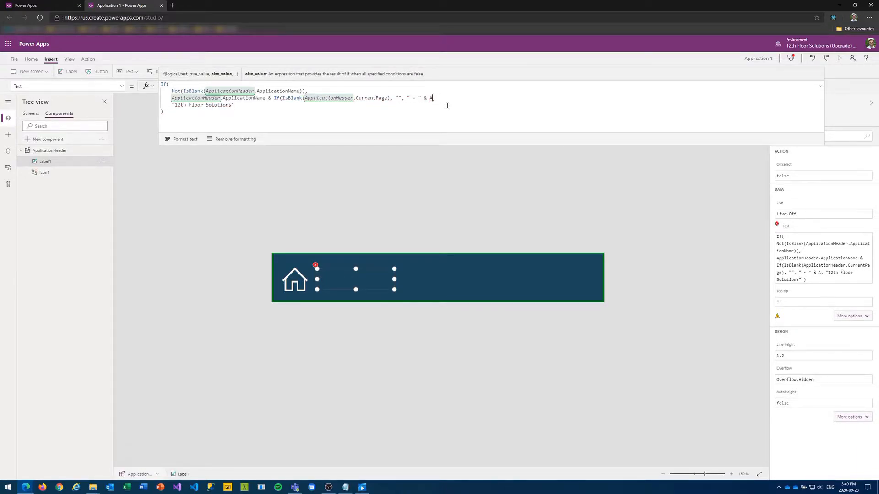
key("Tab")
type(".c")
key("Tab")
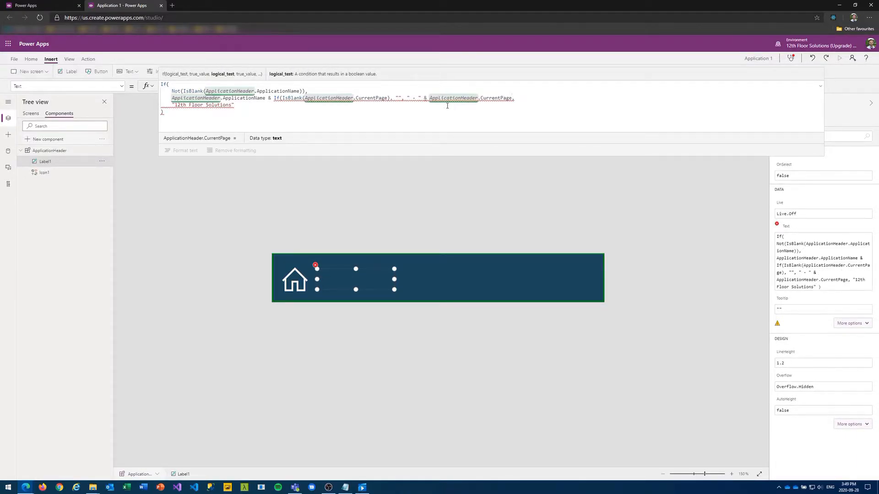
type(")")
Copy the current-page suffix expression and append it to the "12th Floor Solutions" fallback in the label's Text formula
left_click_drag(515, 98, 266, 97)
key("ctrl+c")
left_click(255, 103)
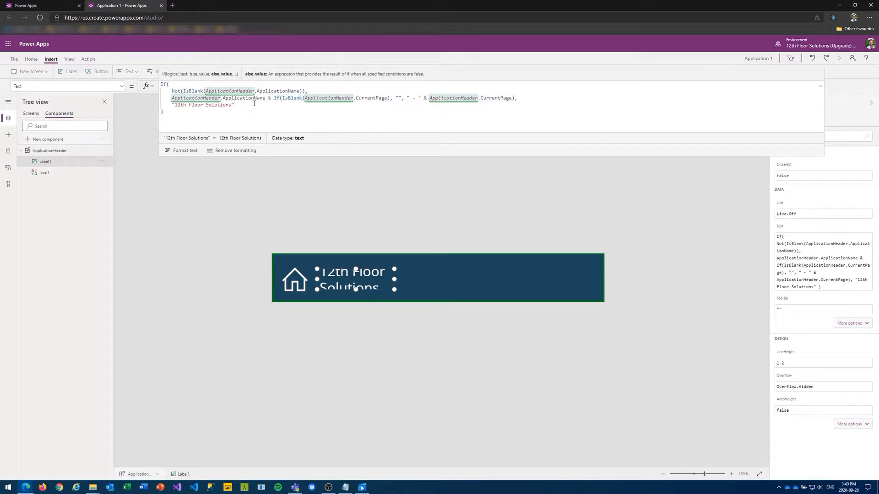
key("ctrl+v")
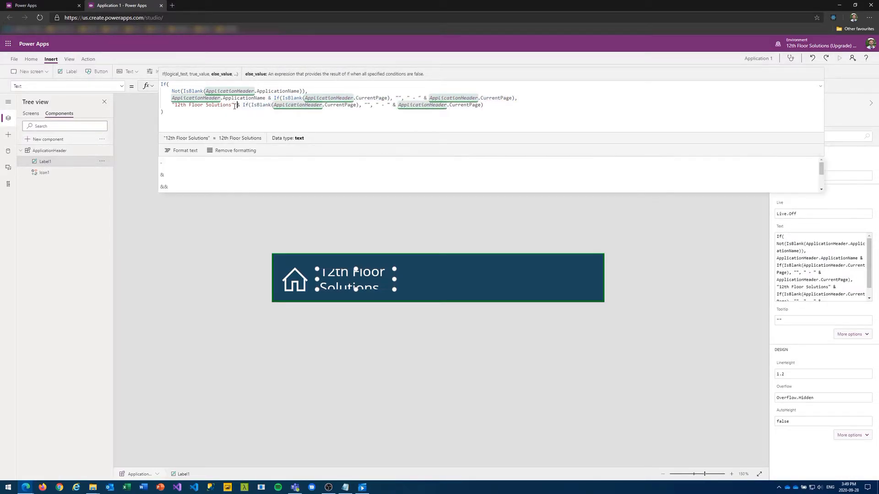
left_click(339, 209)
Enlarge the title label to reach the header's right edge and span the header's full height
left_click(387, 281)
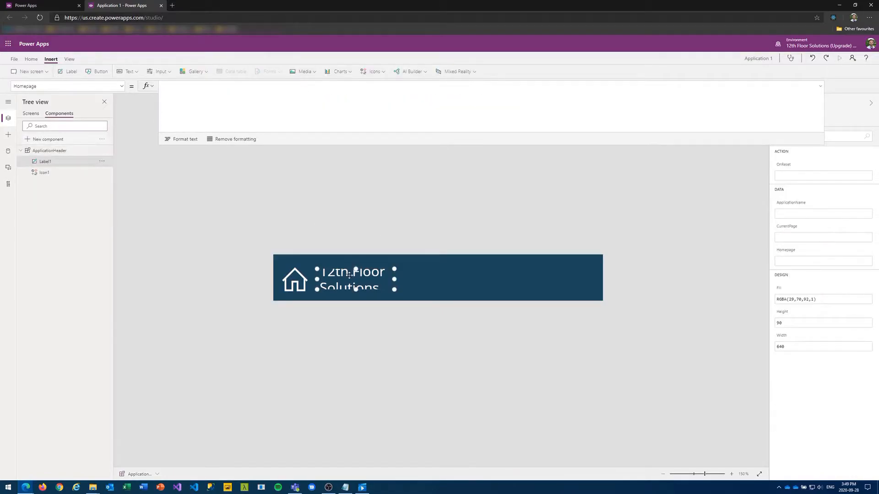
left_click_drag(394, 279, 601, 279)
left_click_drag(457, 268, 459, 254)
left_click_drag(460, 288, 459, 300)
left_click(363, 319)
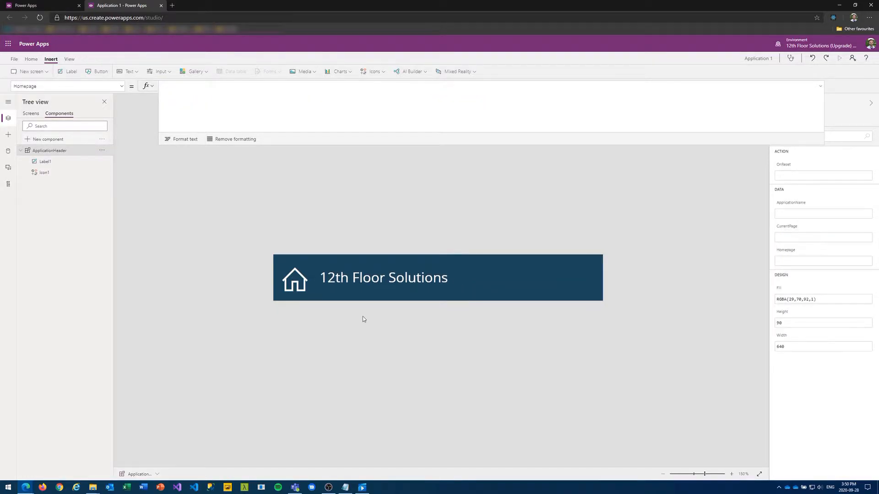
Collapse the expanded formula editor and switch from the components to the app's screens
left_click(820, 86)
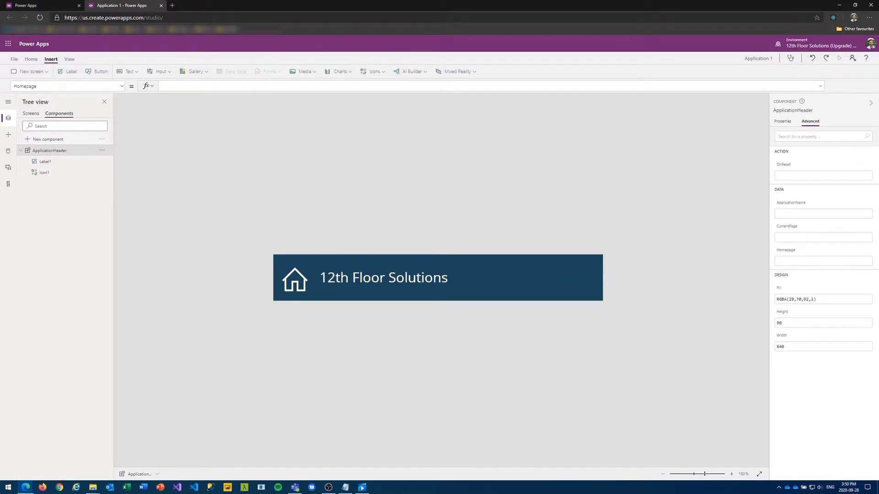
left_click(27, 115)
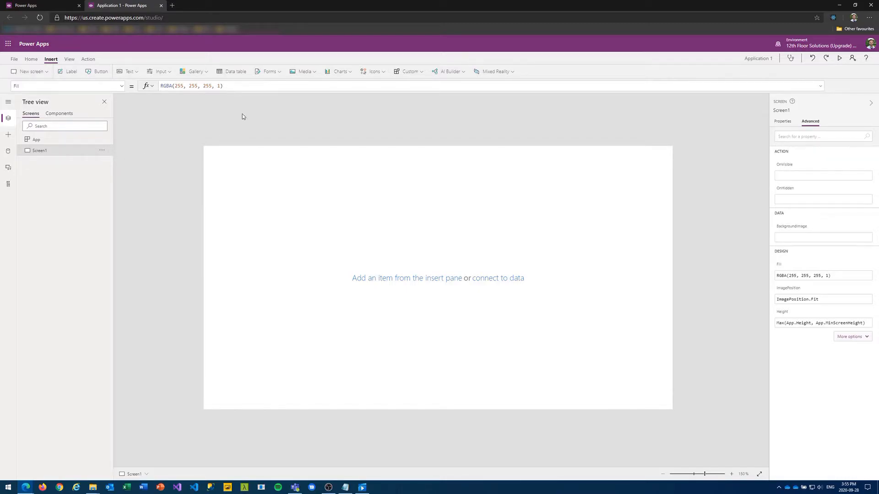
Insert the ApplicationHeader component on Screen1, stretch it to the full screen width of 1366, and expand its advanced properties
left_click(417, 74)
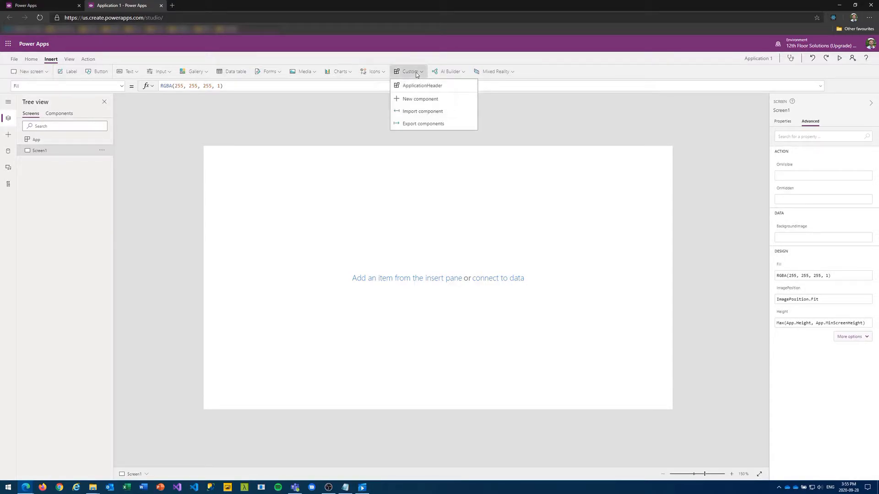
left_click(440, 88)
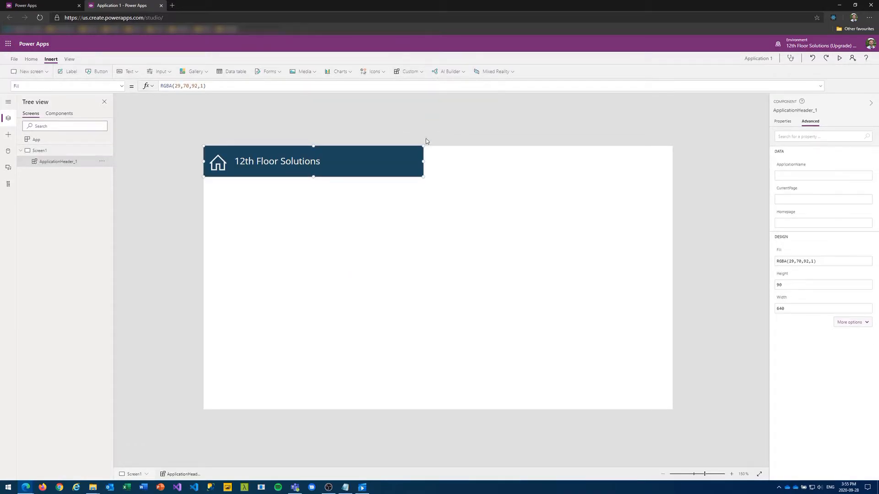
left_click_drag(500, 160, 697, 163)
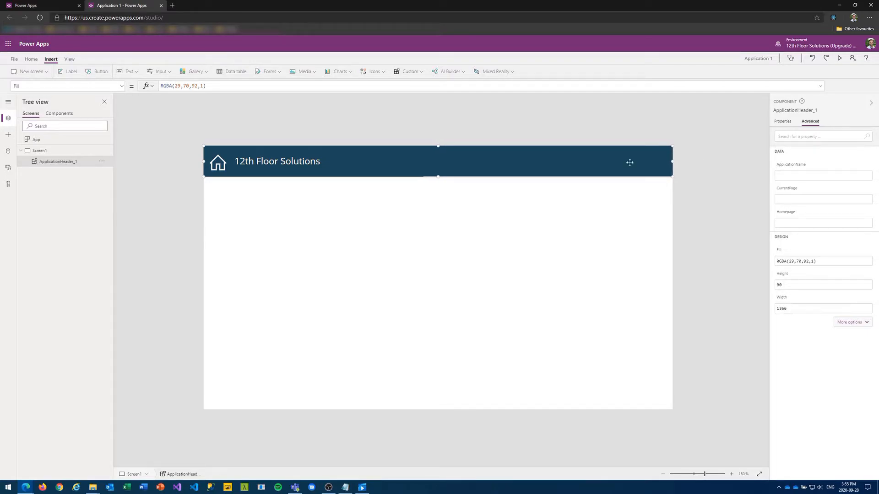
left_click(243, 222)
left_click(338, 162)
left_click(861, 323)
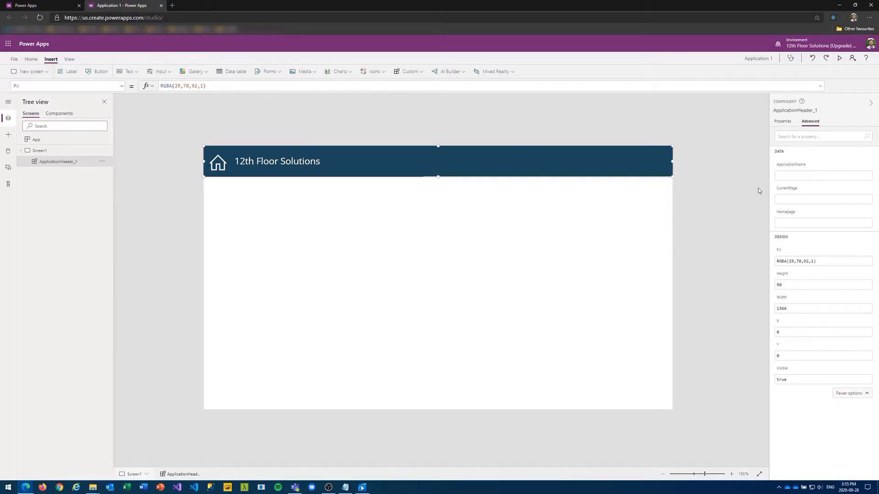
Set the header's ApplicationName to "Application 1" and its CurrentPage to "Screen 1"
left_click(794, 175)
type("Appl")
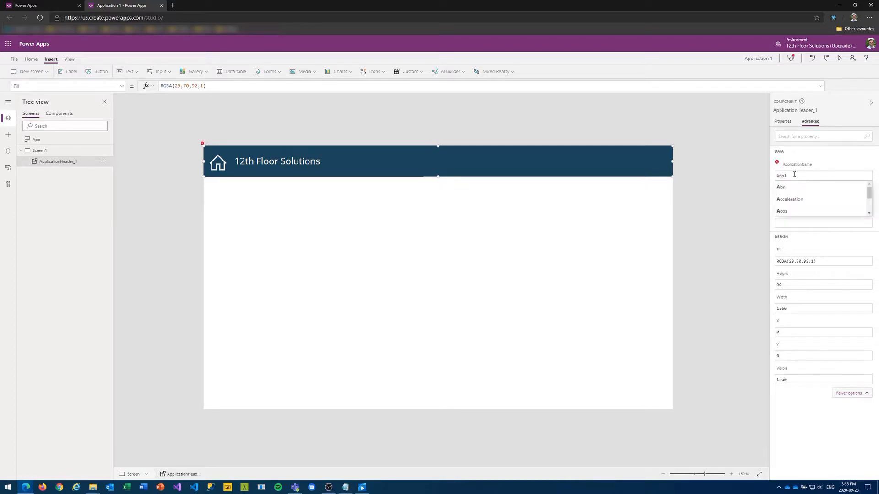
type("ication 1")
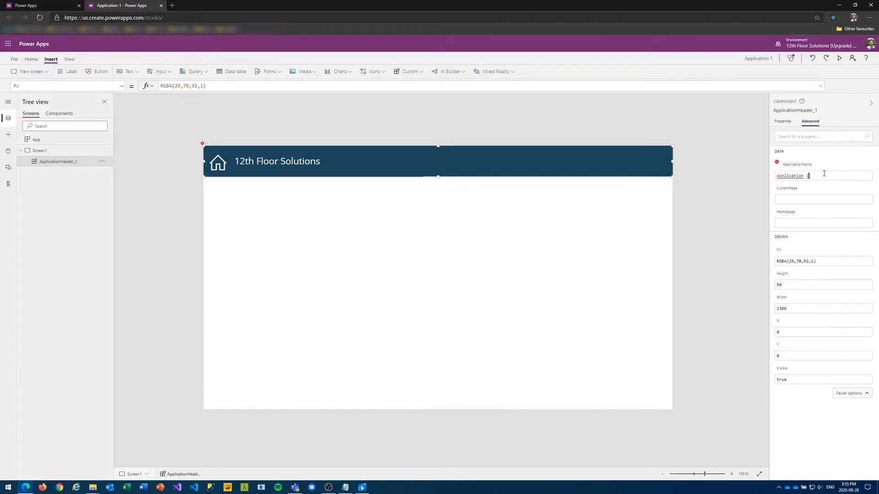
type("\"")
key("Home")
type("\"")
left_click(787, 200)
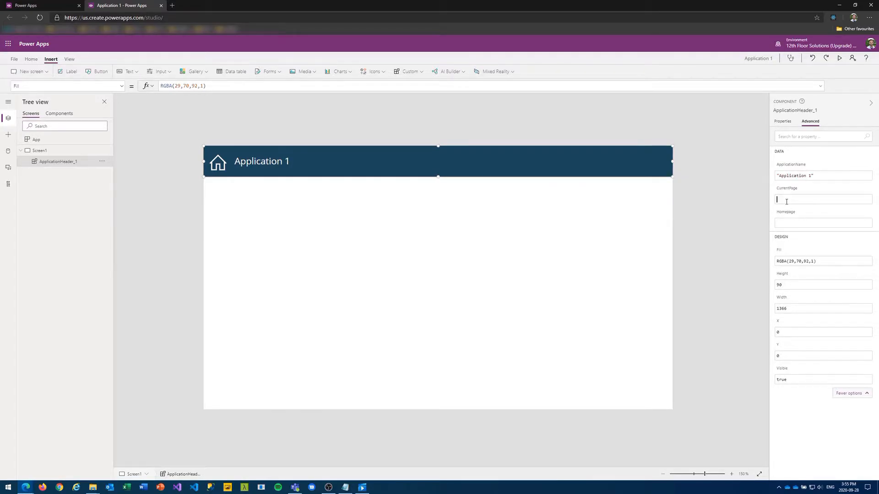
type("\"Screen 1\"")
Set the header's Homepage property to Screen1
left_click(784, 223)
left_click(782, 213)
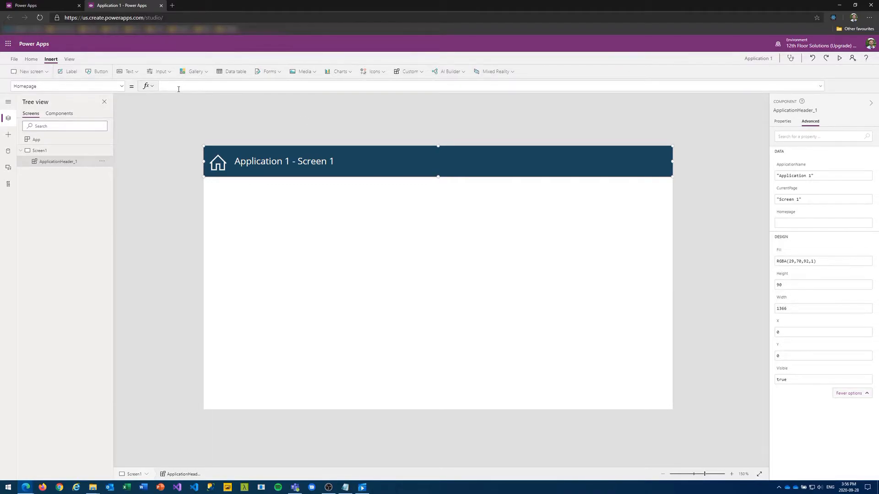
type("Sc")
left_click(179, 97)
left_click(166, 133)
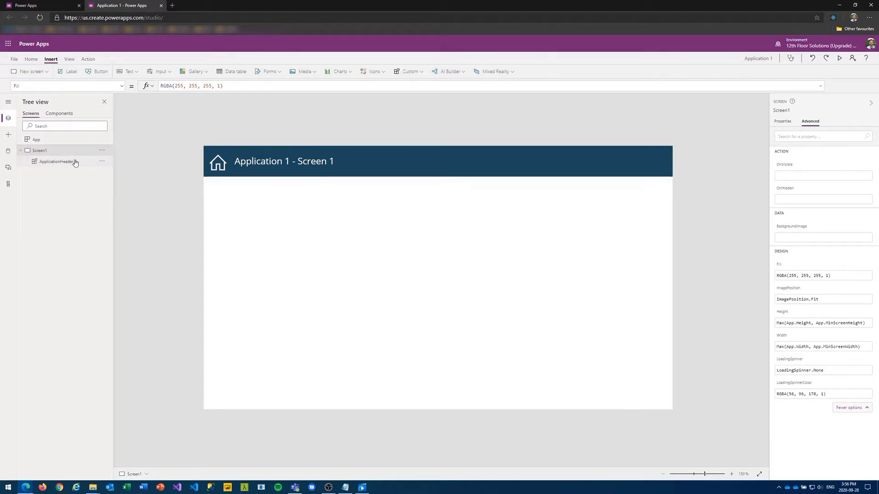
Duplicate Screen1 and set the copied header's CurrentPage to "Screen 2"
left_click(102, 150)
left_click(123, 163)
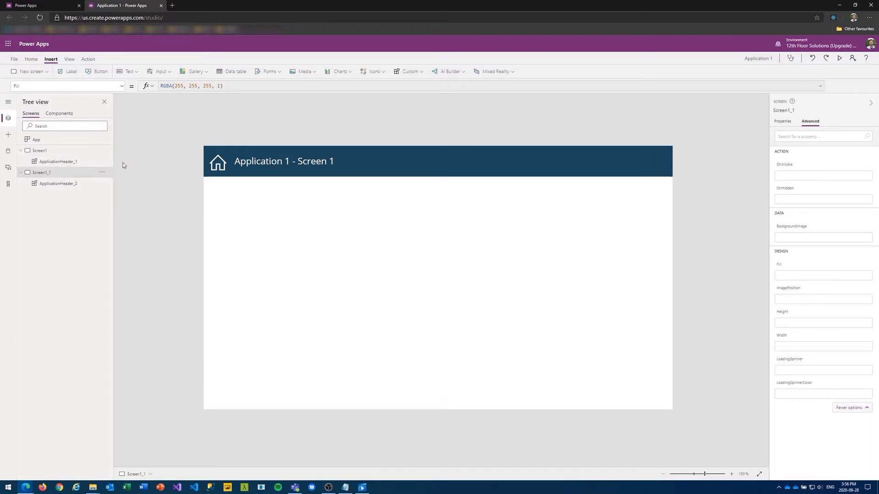
left_click(50, 184)
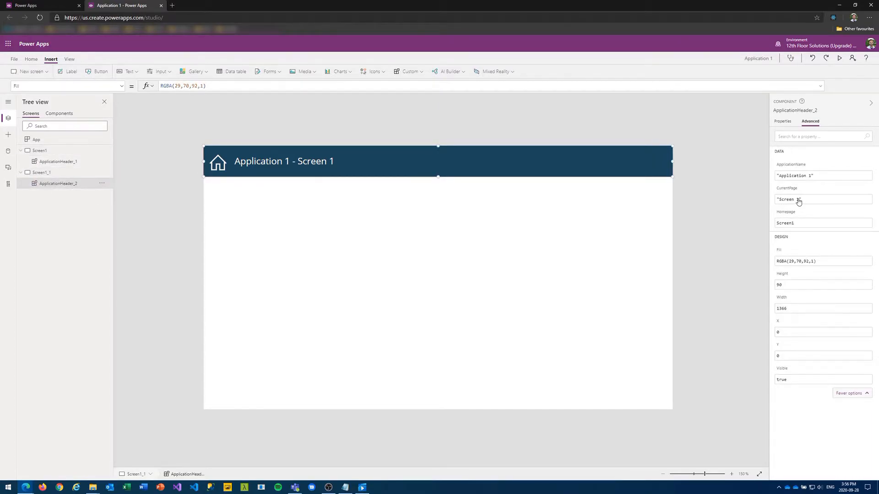
type("2")
left_click(649, 224)
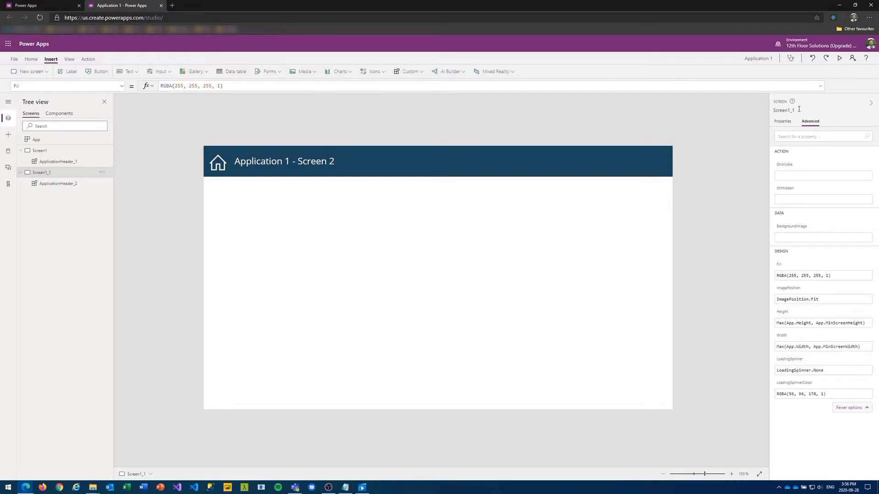
Preview the app from the duplicated screen and test the header's home icon
left_click(839, 58)
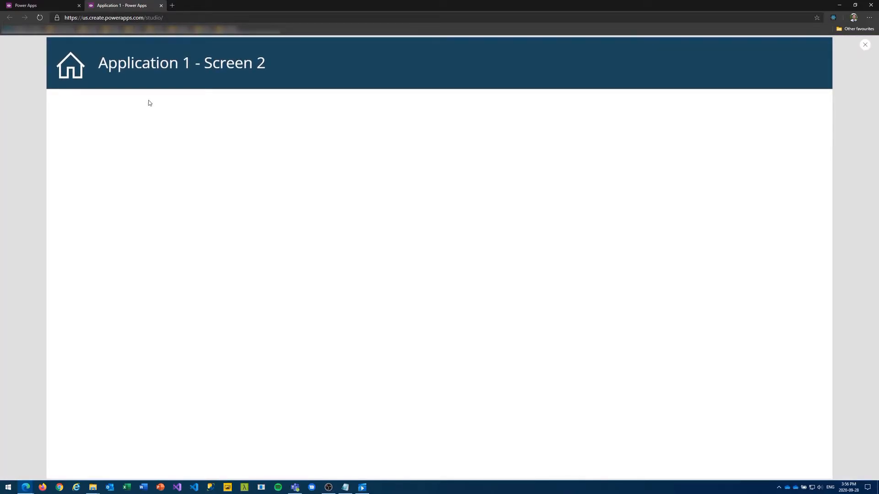
left_click(67, 70)
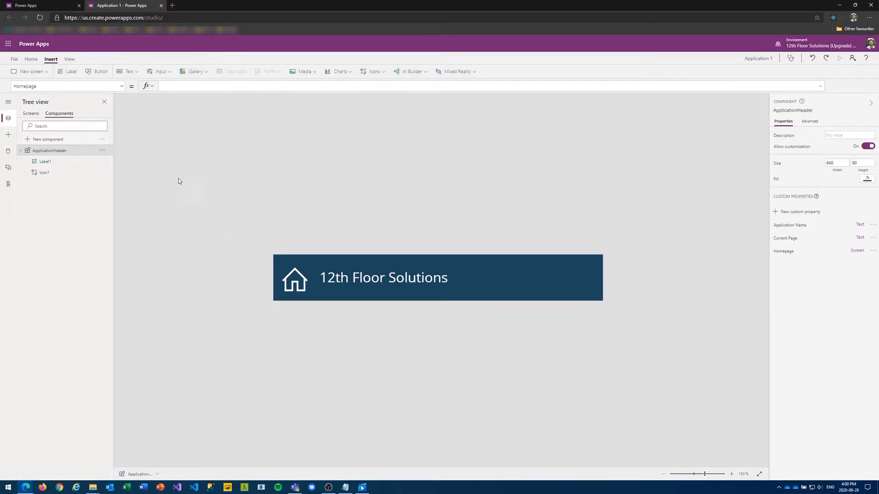
Export the app's components and download the resulting file
left_click(102, 141)
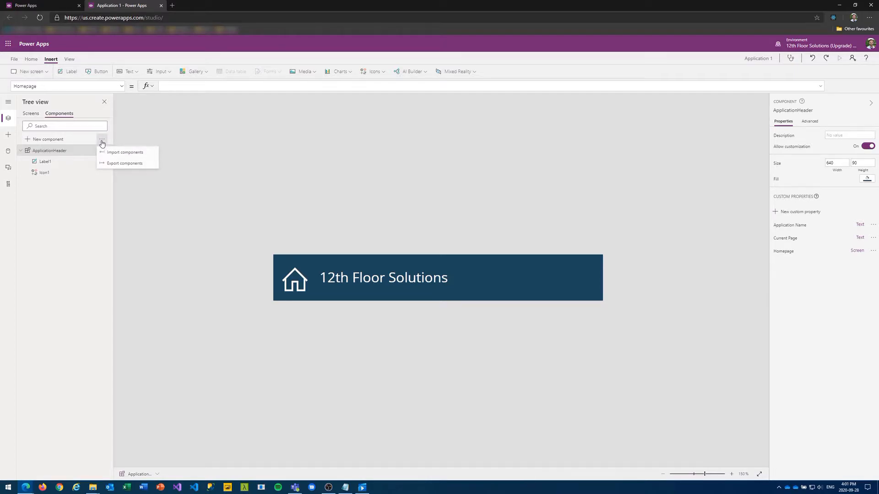
left_click(115, 168)
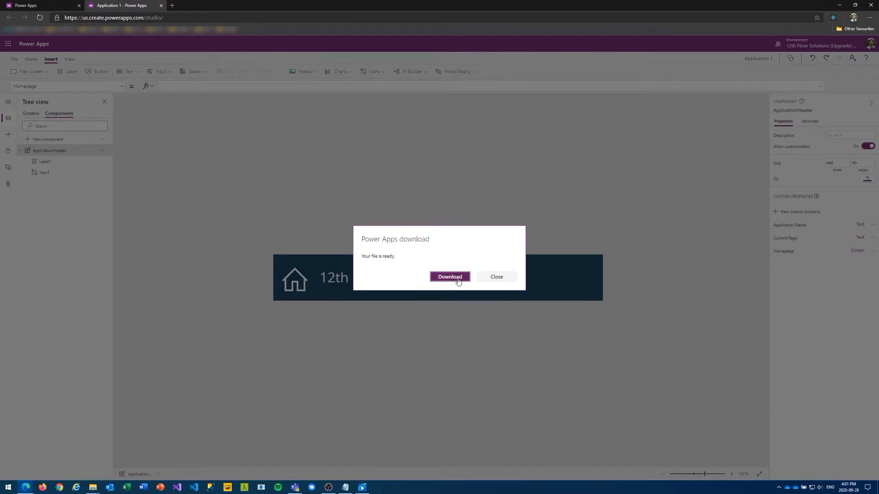
left_click(458, 280)
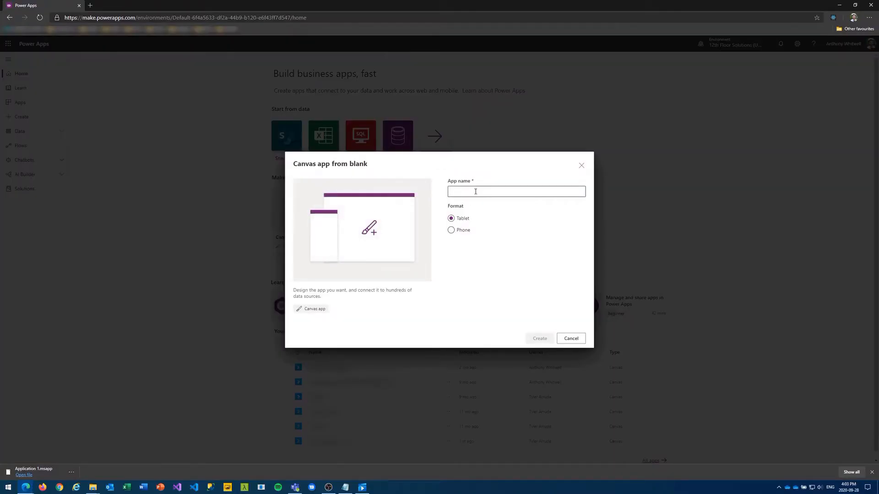
Create a blank tablet-format canvas app named "Application Import Header" and dismiss the welcome dialog
left_click(475, 192)
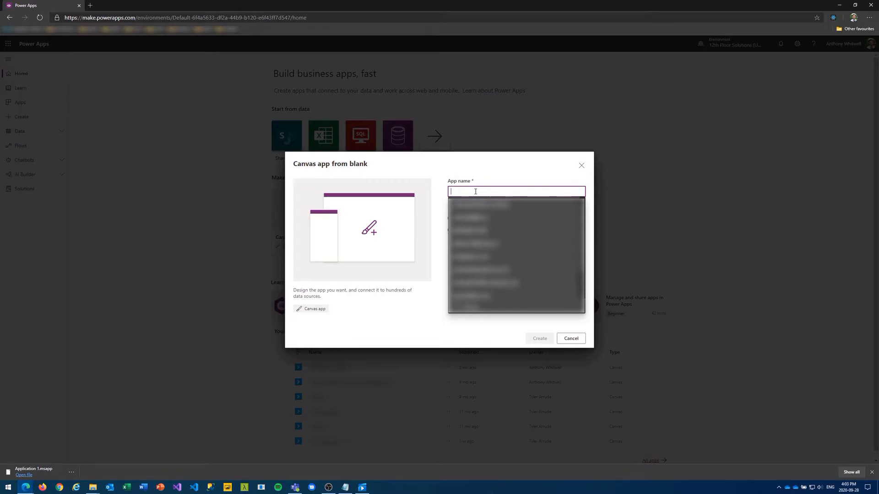
type("Application Import Header")
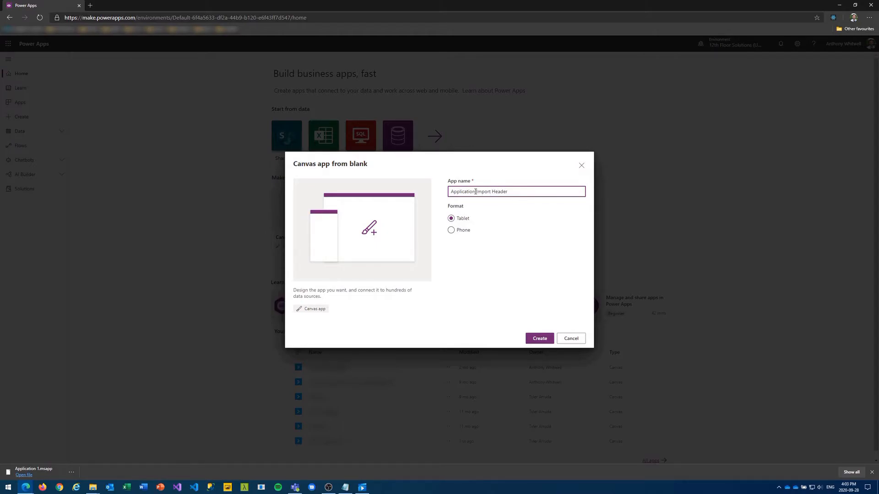
left_click(536, 339)
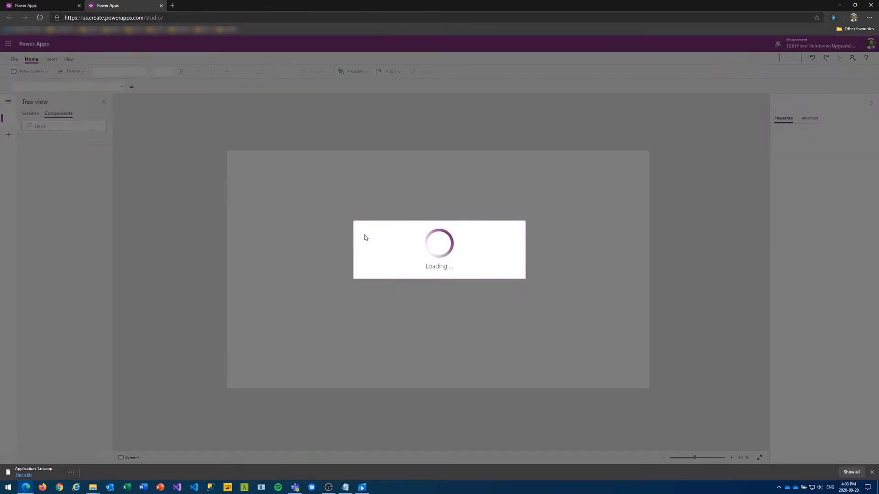
left_click(494, 299)
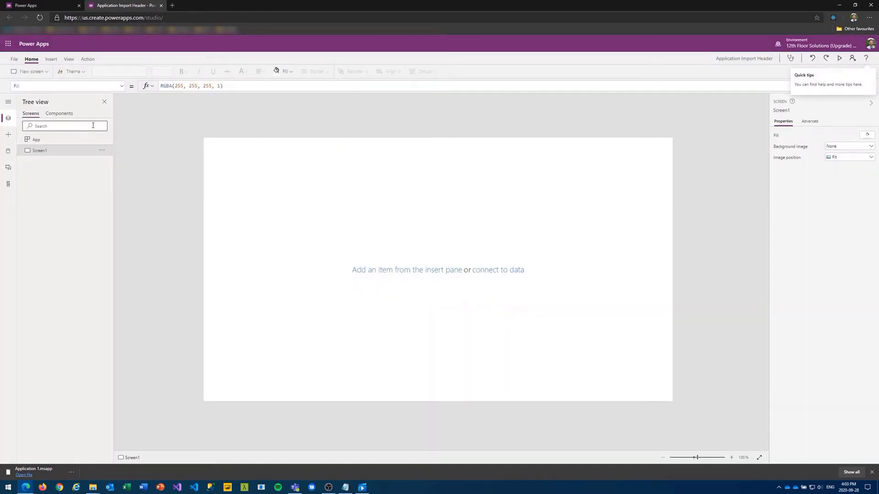
Import the components from Application 1.msapp into the new app and expand the imported ApplicationHeader
left_click(48, 113)
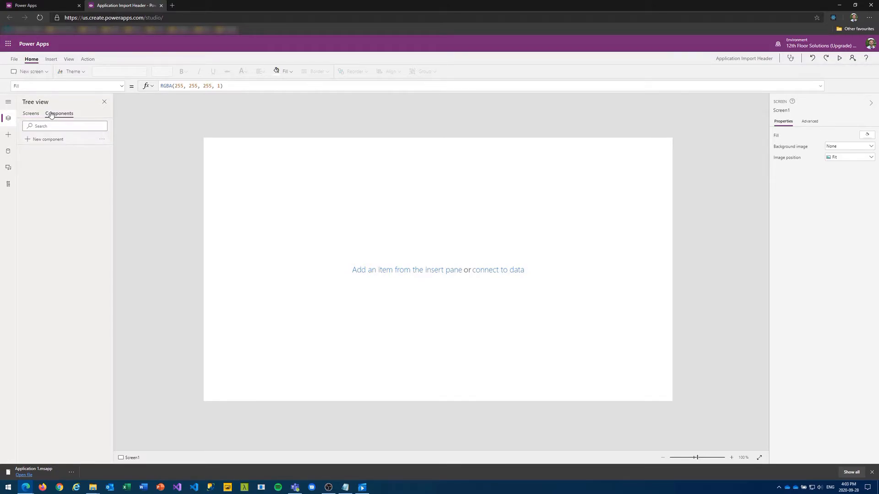
left_click(103, 141)
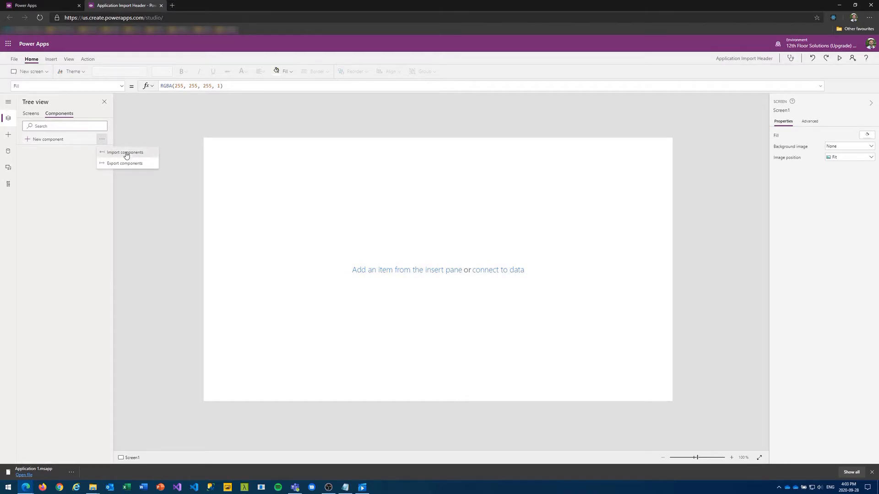
left_click(127, 155)
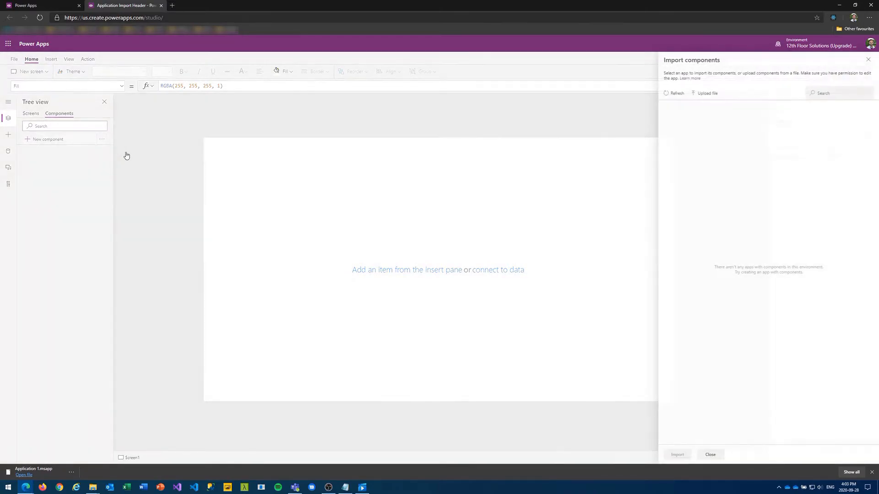
left_click(715, 94)
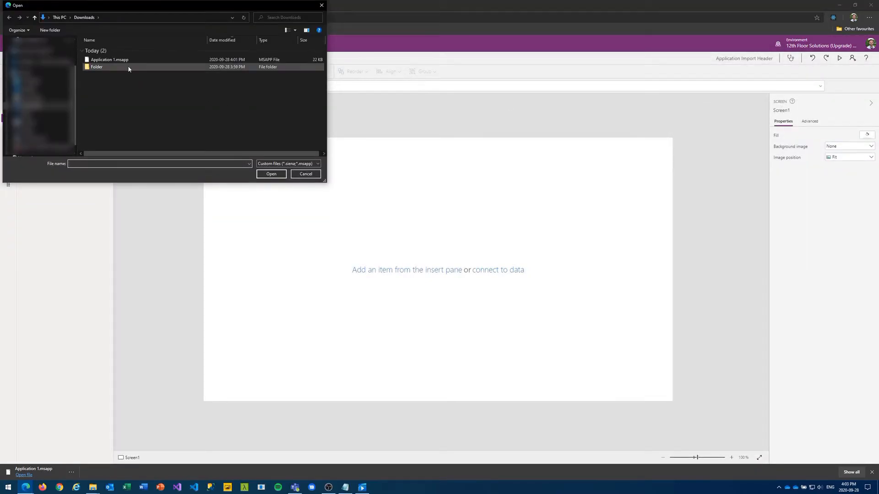
left_click(125, 63)
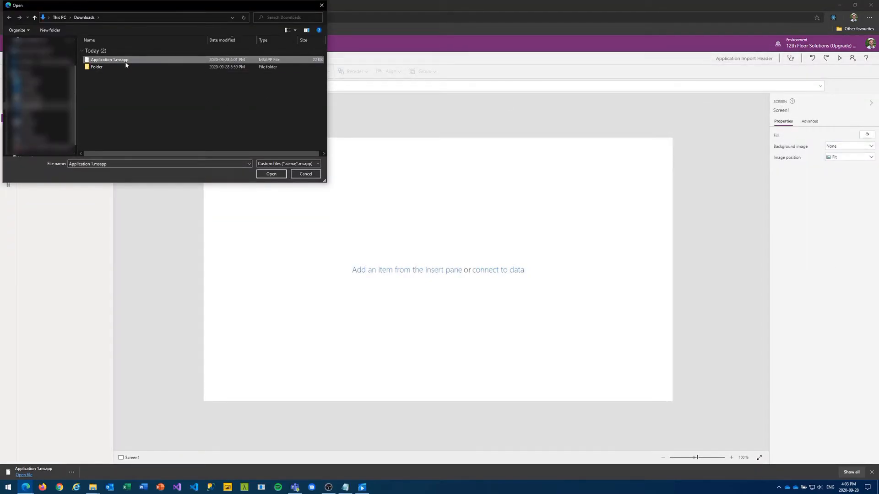
left_click(271, 174)
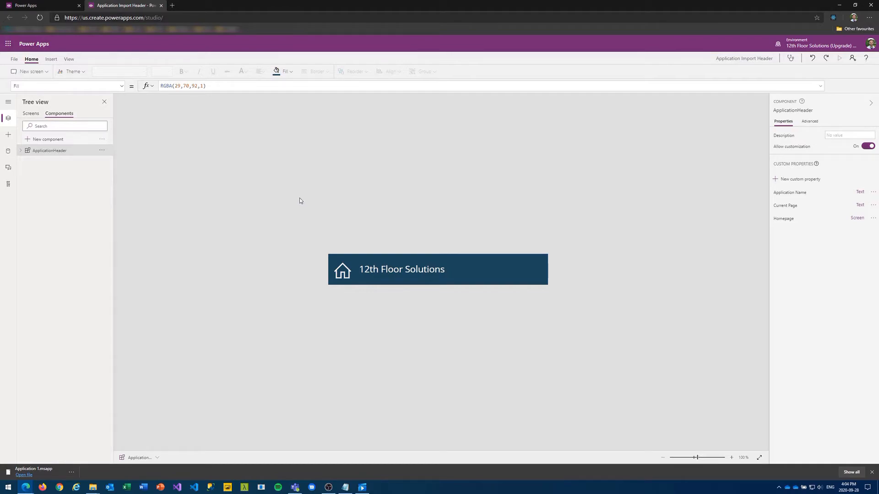
left_click(21, 150)
Insert the imported ApplicationHeader on Screen1 and stretch it across the screen's full width
left_click(32, 114)
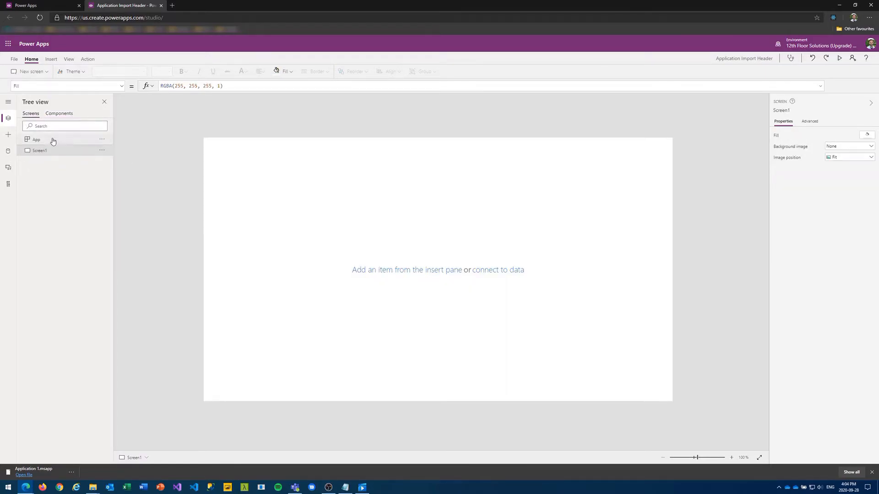
left_click(51, 59)
left_click(413, 74)
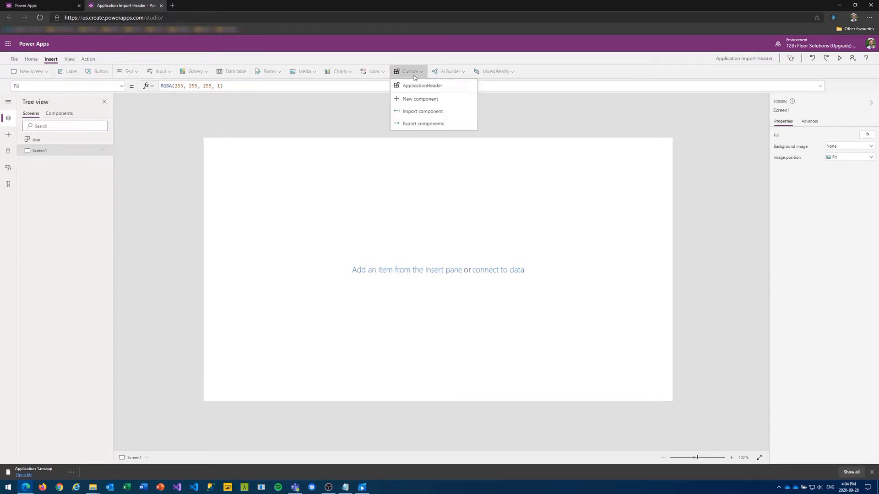
left_click(439, 87)
left_click_drag(420, 151, 701, 166)
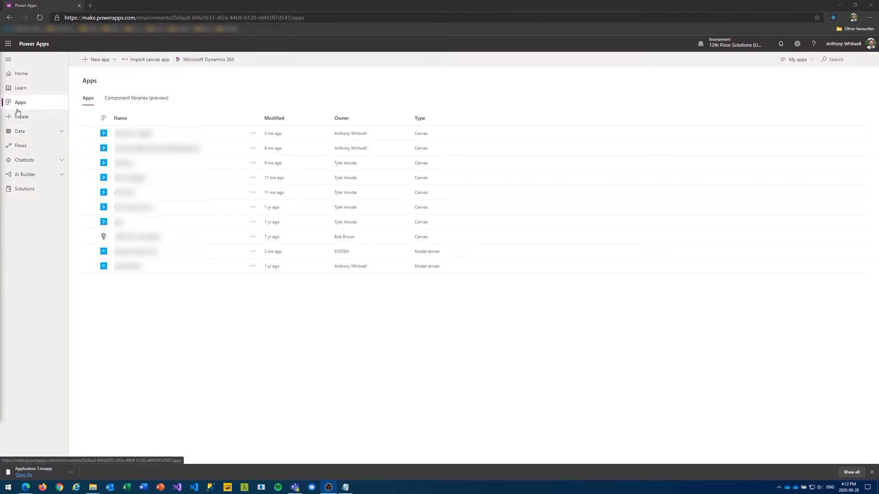
Create a component library named "Enterprise Components"
left_click(134, 99)
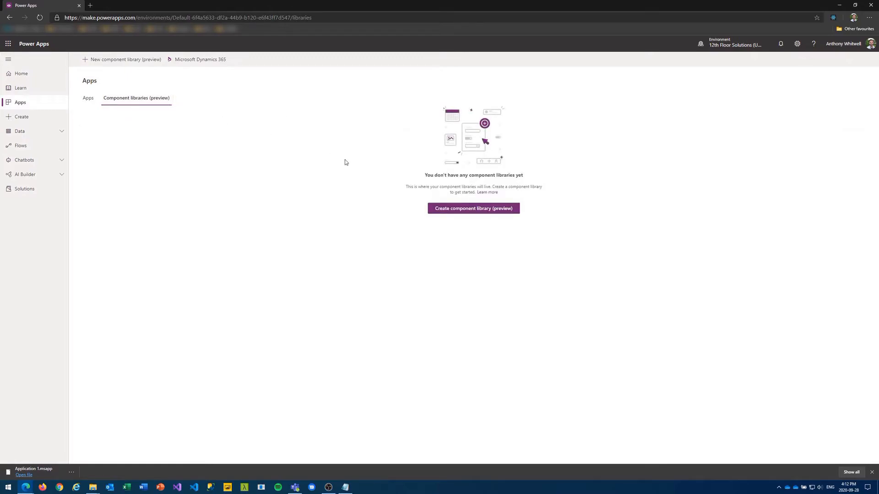
left_click(465, 212)
left_click(486, 192)
type("En")
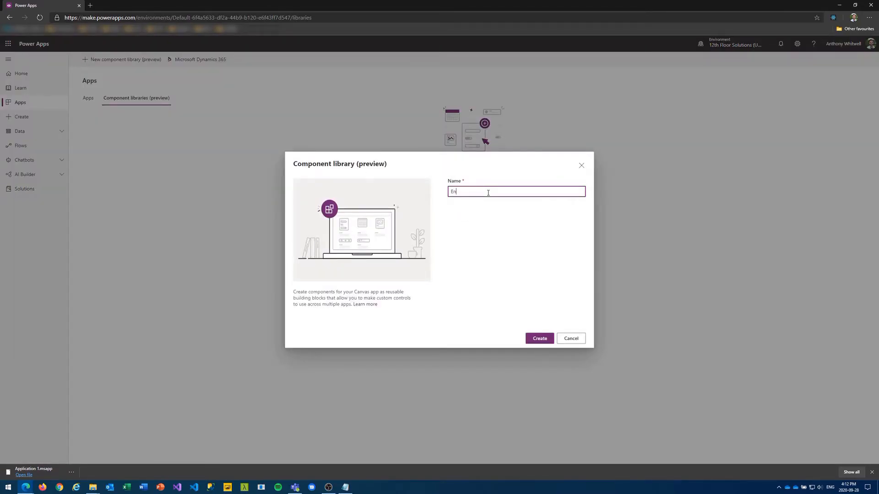
type("terprise Components")
left_click(540, 339)
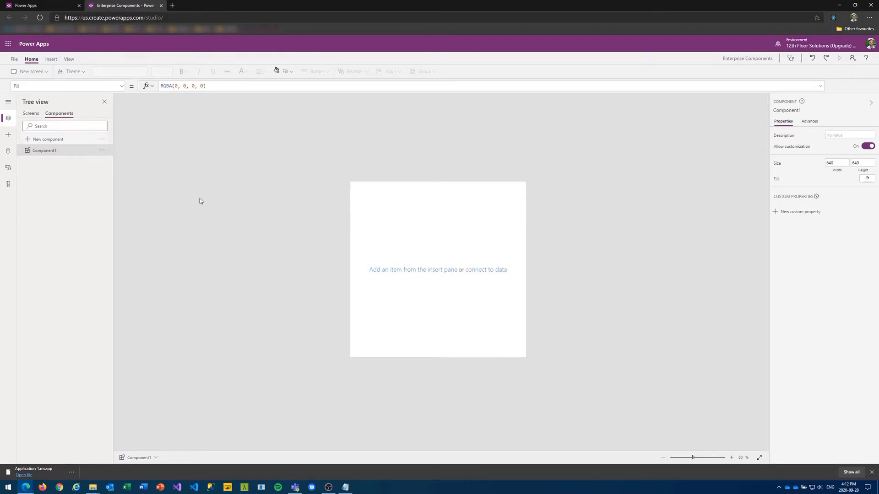
Import the components from Application 1.msapp in Downloads into the Enterprise Components library
left_click(102, 140)
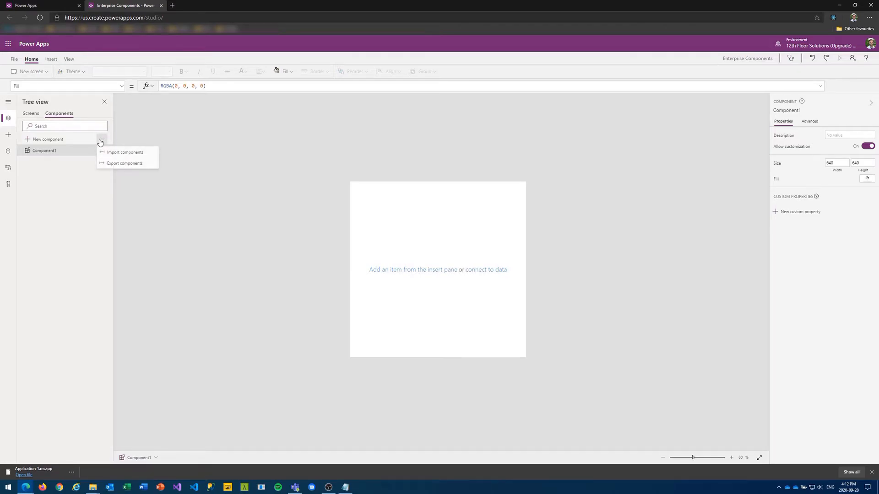
left_click(128, 153)
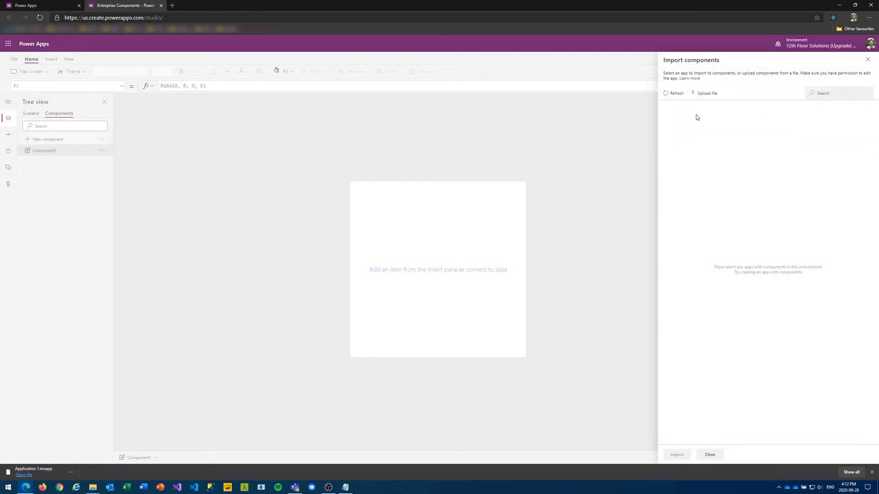
left_click(705, 94)
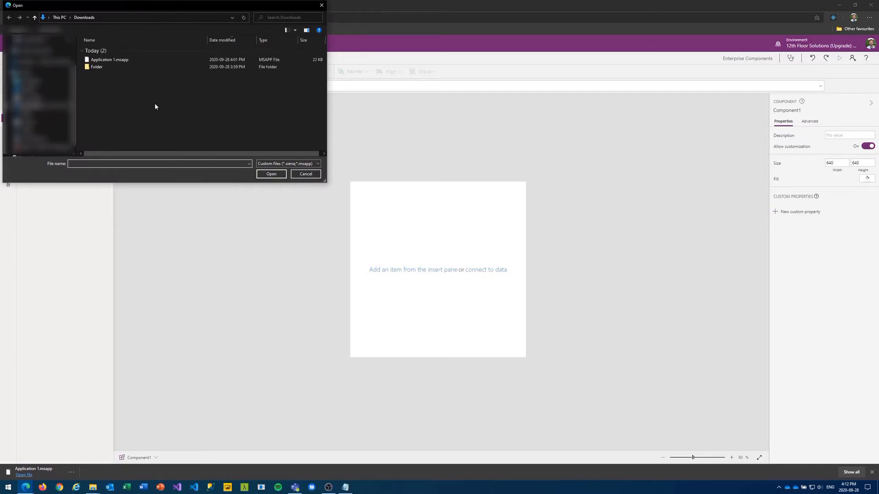
left_click(111, 61)
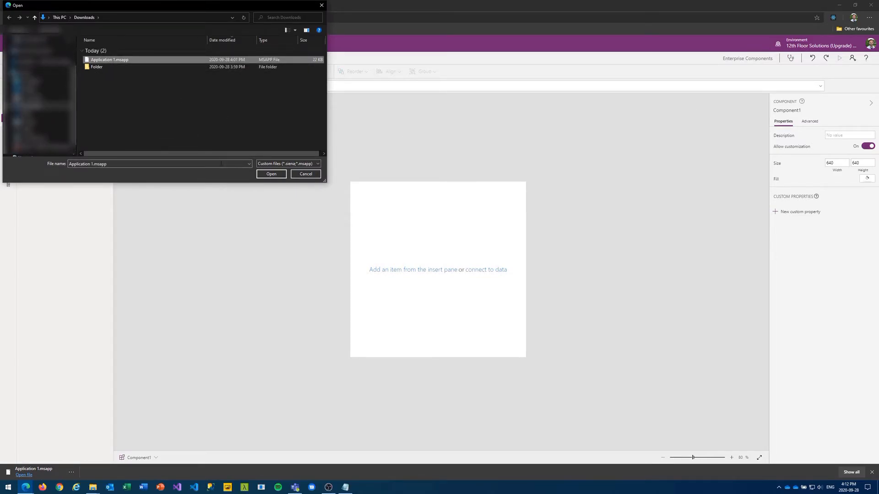
left_click(272, 174)
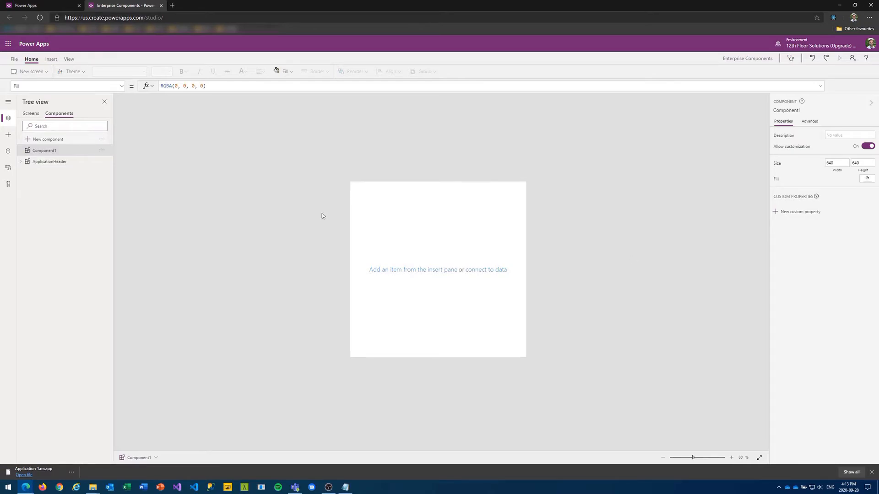
Delete the empty Component1 and save the Enterprise Components library to the cloud
left_click(101, 151)
left_click(113, 195)
left_click(21, 151)
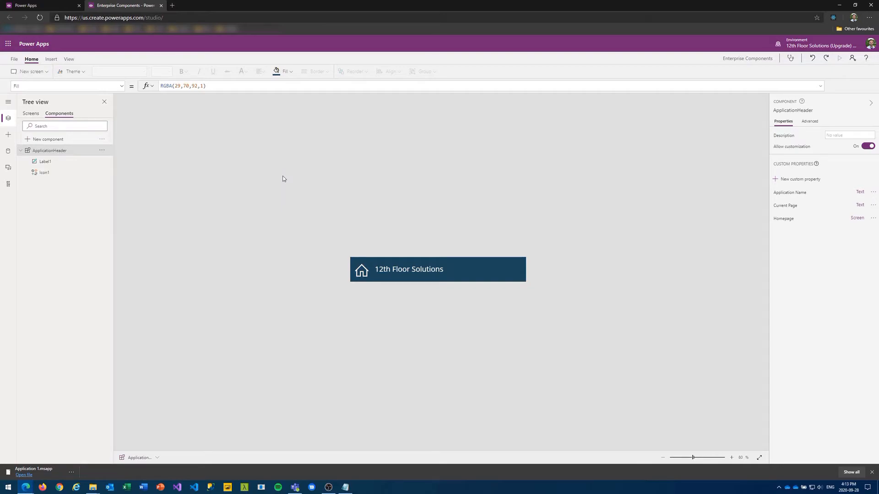
key("ctrl+s")
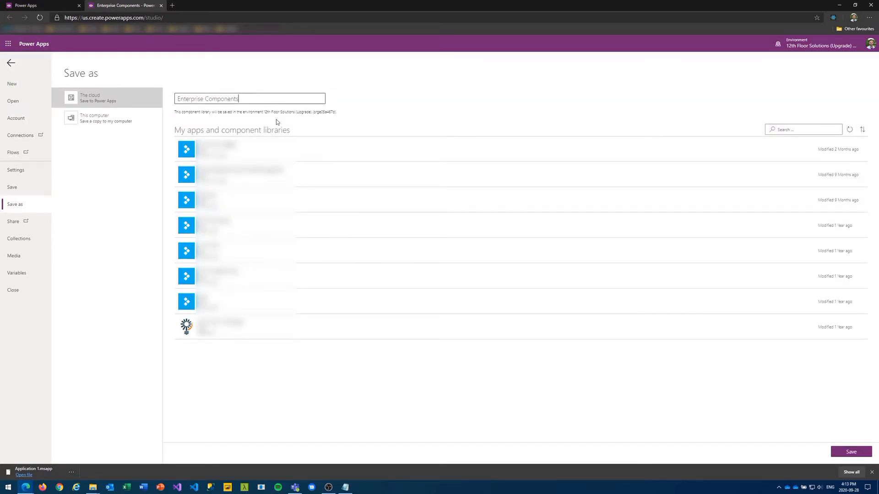
left_click(857, 451)
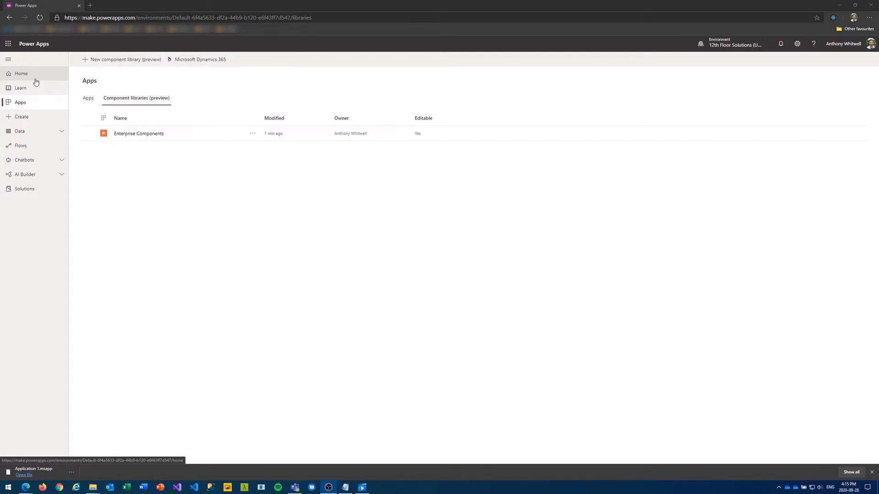
Create a blank tablet-format canvas app named "Application 2" and dismiss the welcome dialog
left_click(35, 82)
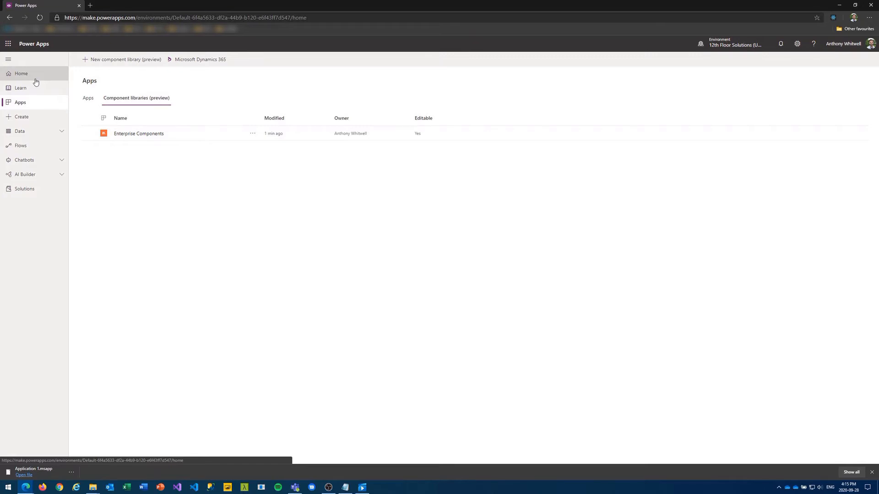
left_click(35, 78)
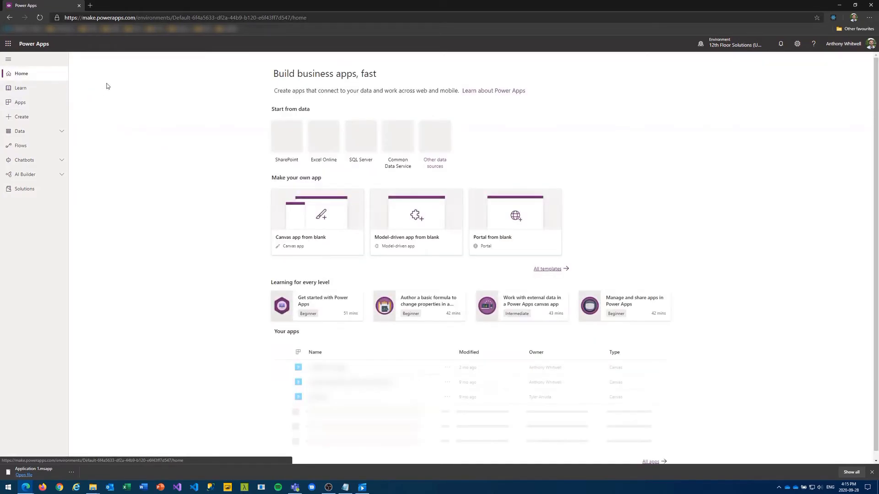
left_click(325, 227)
left_click(477, 192)
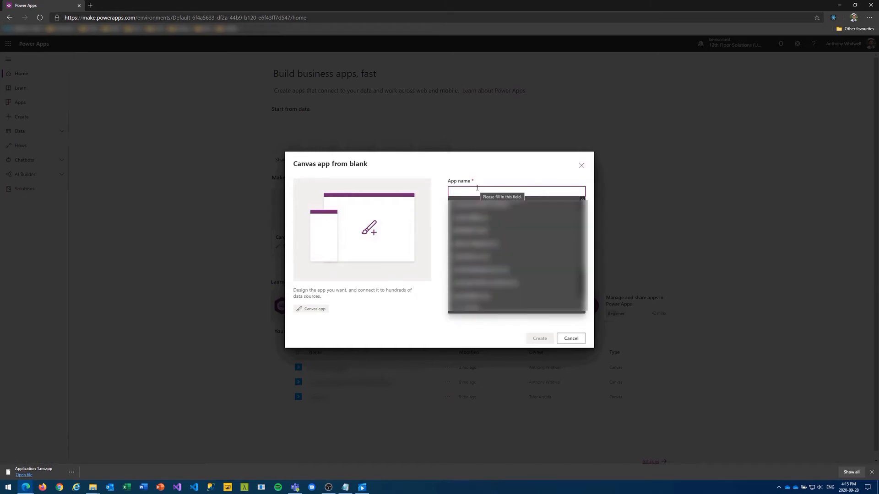
type("Application 2")
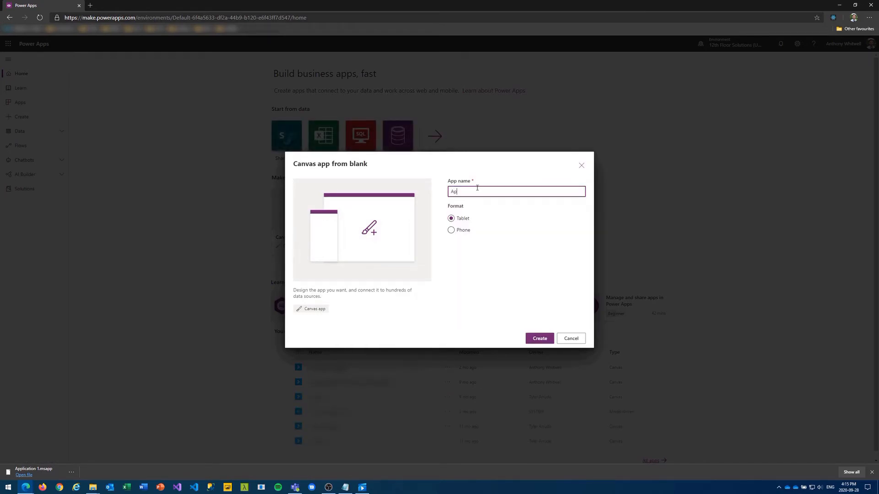
left_click(540, 338)
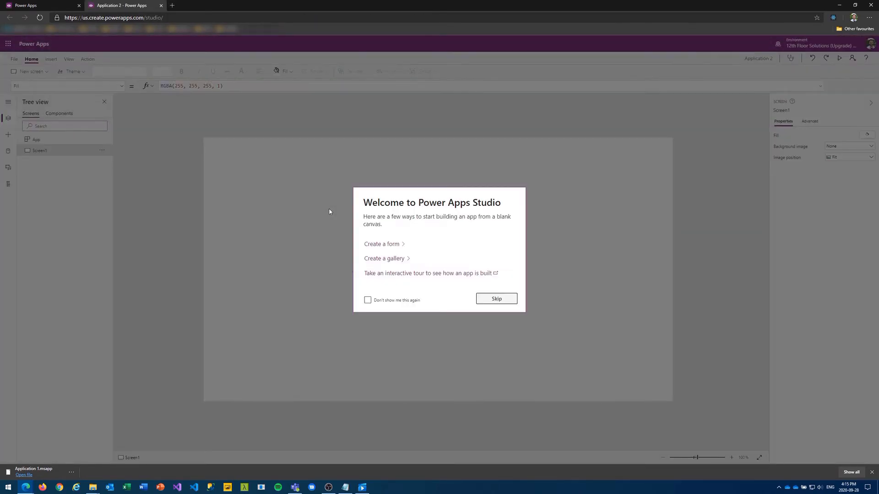
left_click(498, 300)
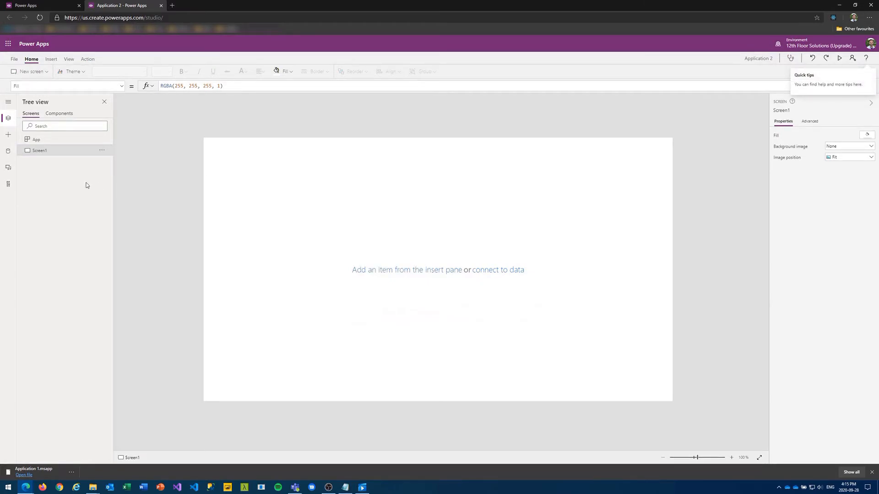
Import the ApplicationHeader component from the Enterprise Components library into Application 2
left_click(64, 114)
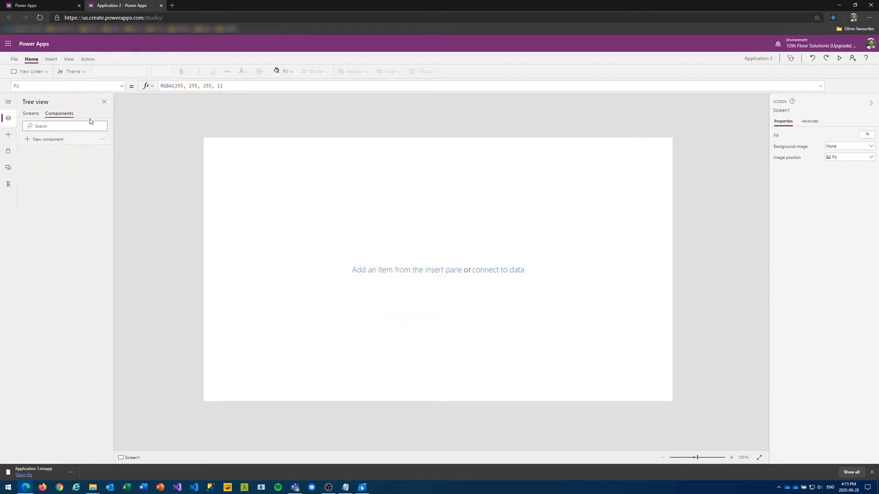
left_click(103, 140)
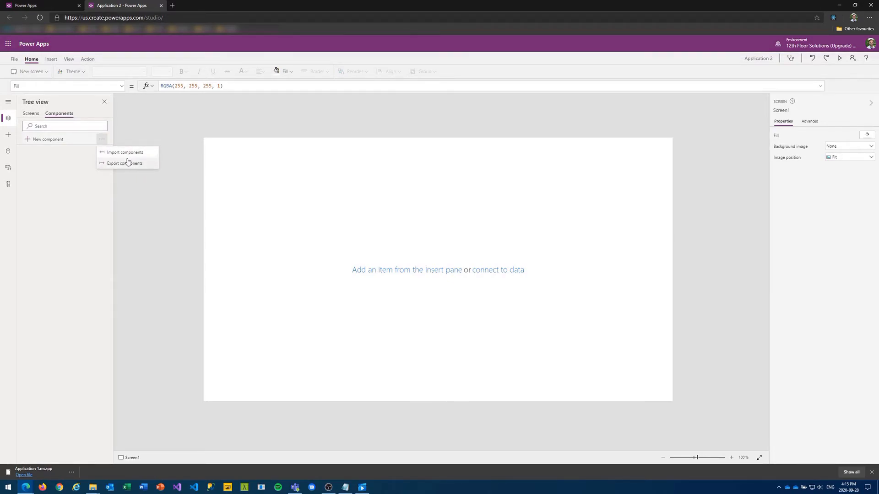
left_click(9, 101)
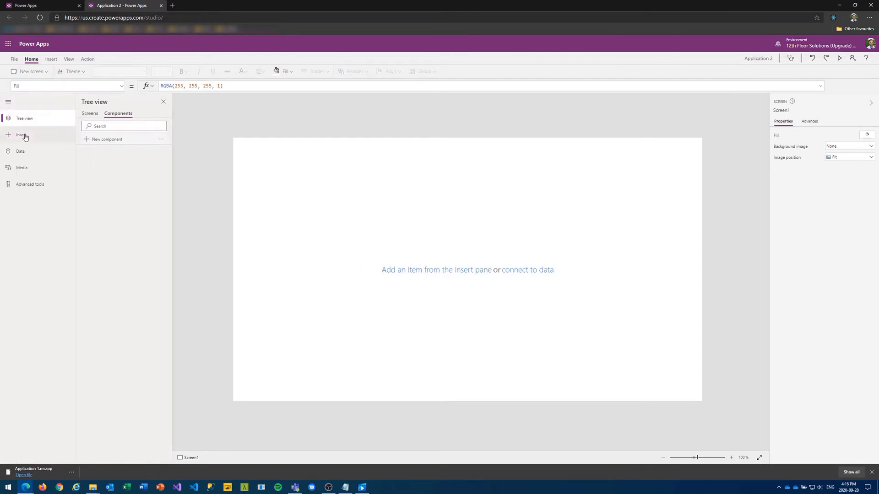
left_click(25, 136)
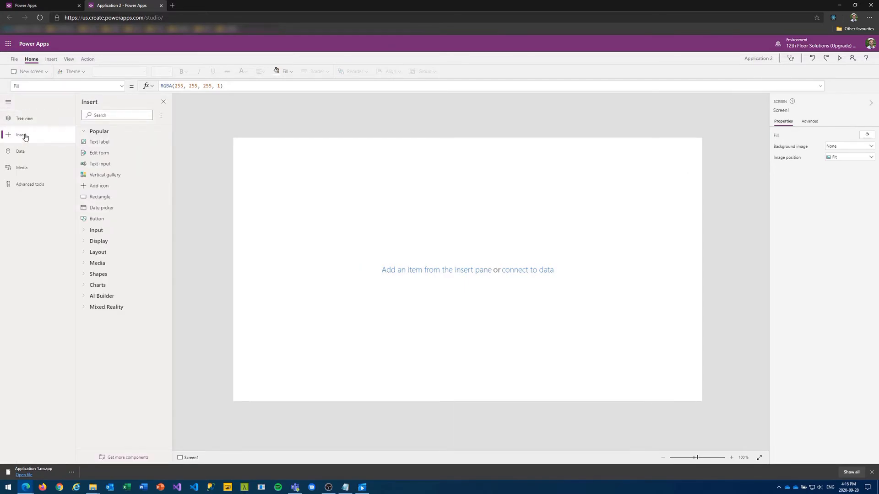
left_click(119, 459)
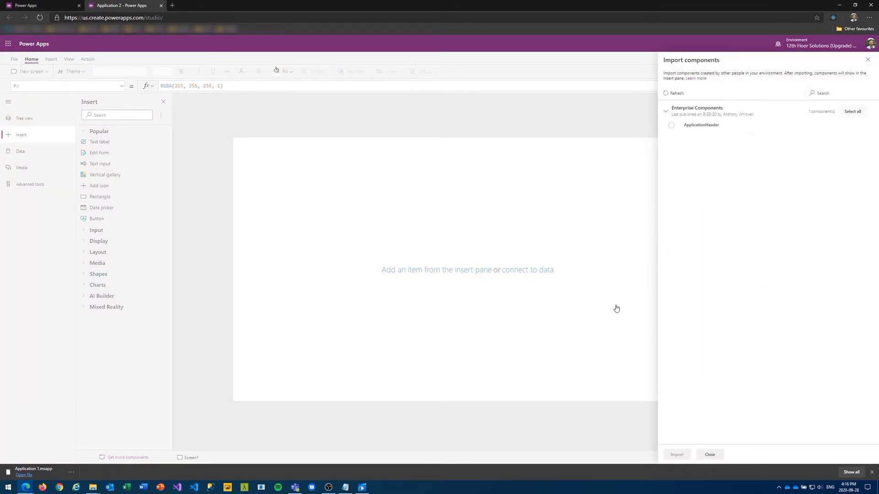
left_click(672, 127)
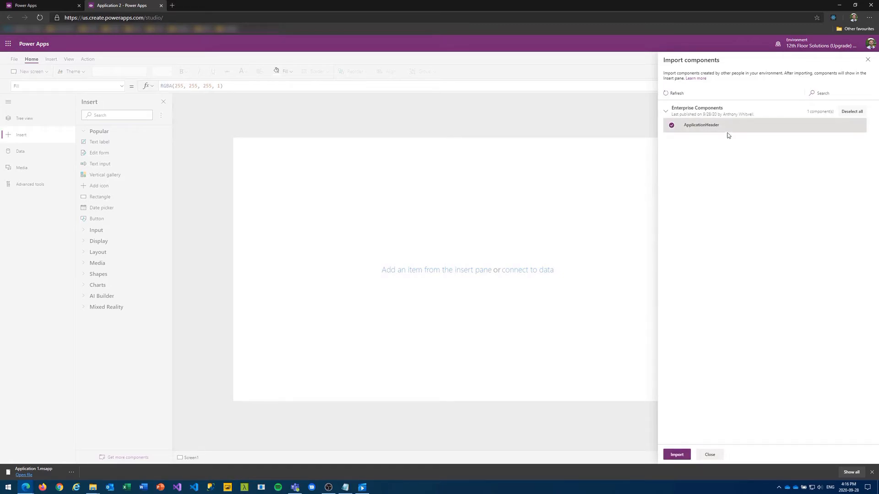
left_click(676, 455)
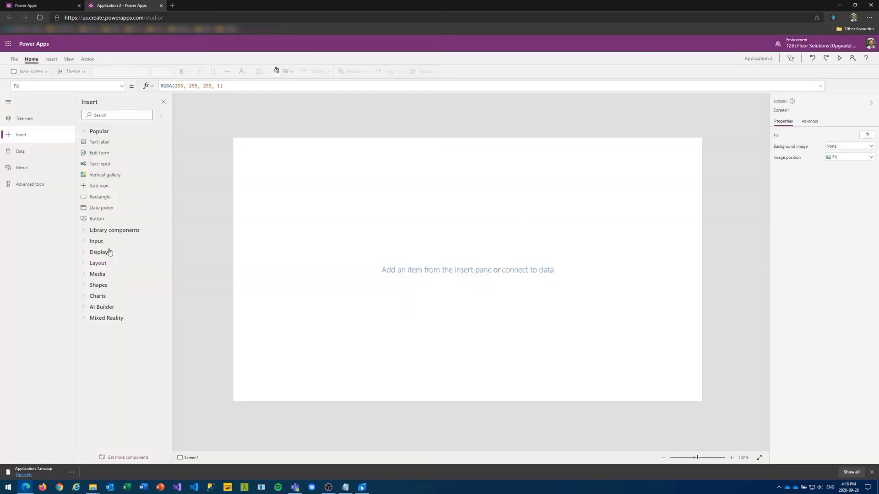
Insert the ApplicationHeader library component on Screen1 and stretch it across the screen's full width
left_click(83, 233)
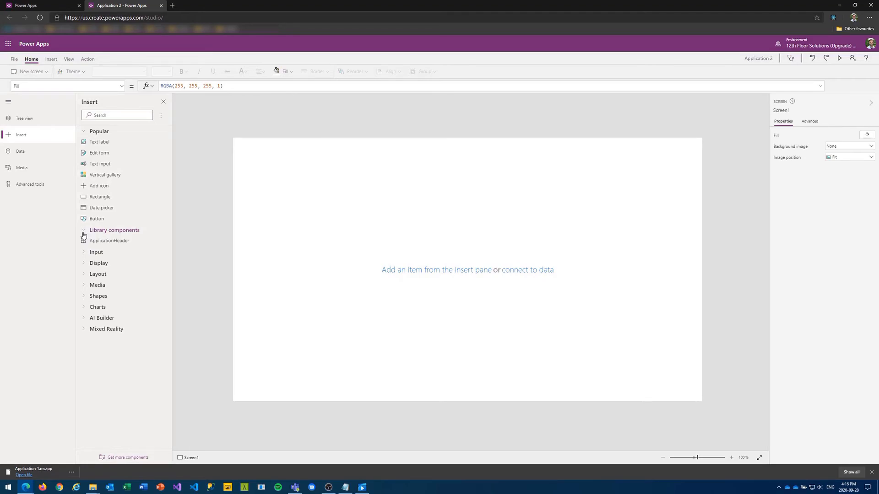
left_click(112, 245)
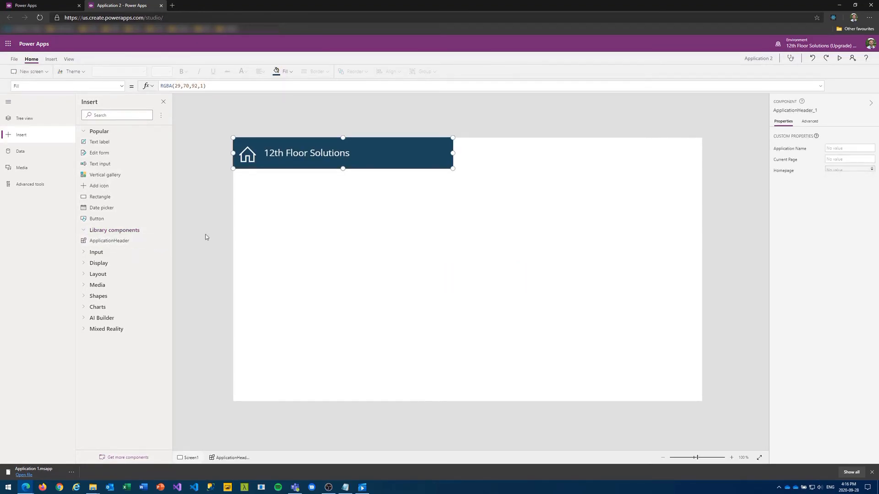
left_click_drag(451, 153, 715, 160)
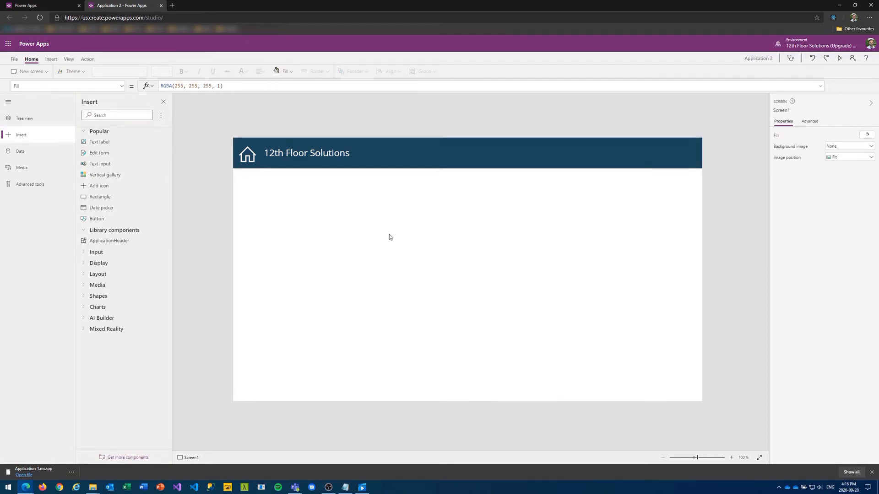
Save Application 2 to the cloud under its current name and return to the app editor
key("ctrl+shift+s")
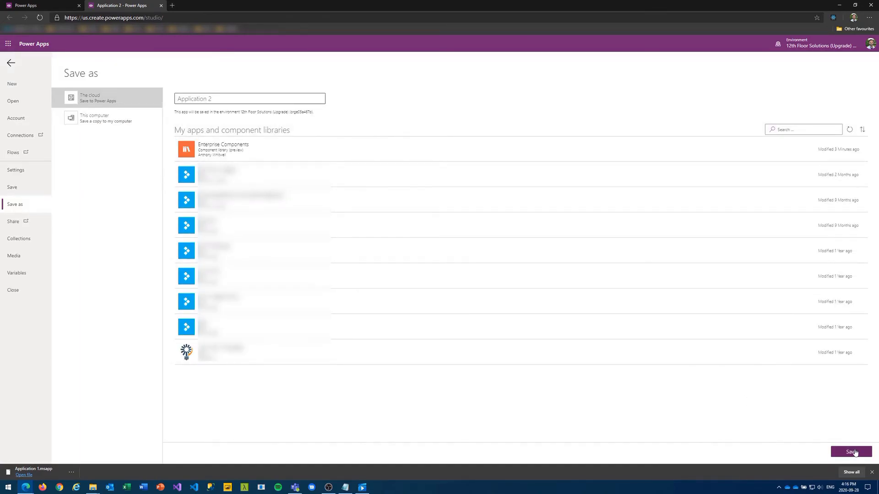
left_click(852, 452)
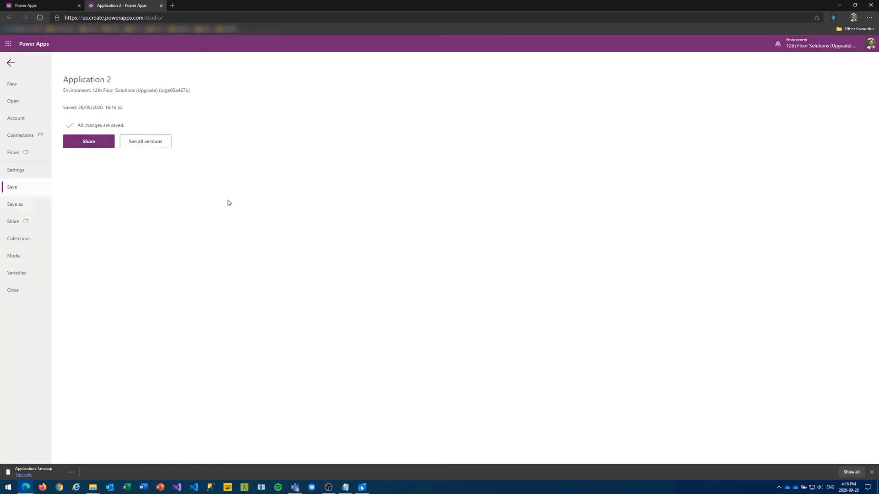
left_click(11, 62)
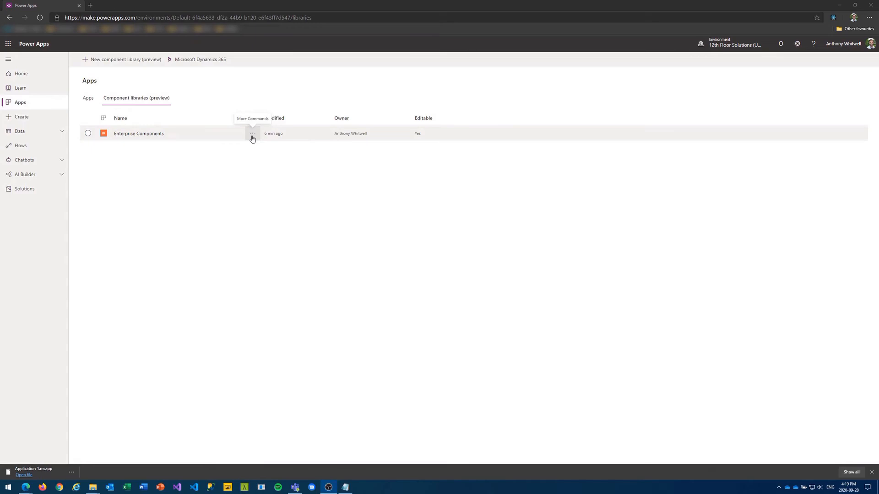
Open the Enterprise Components library for editing from the list of component libraries
left_click(253, 135)
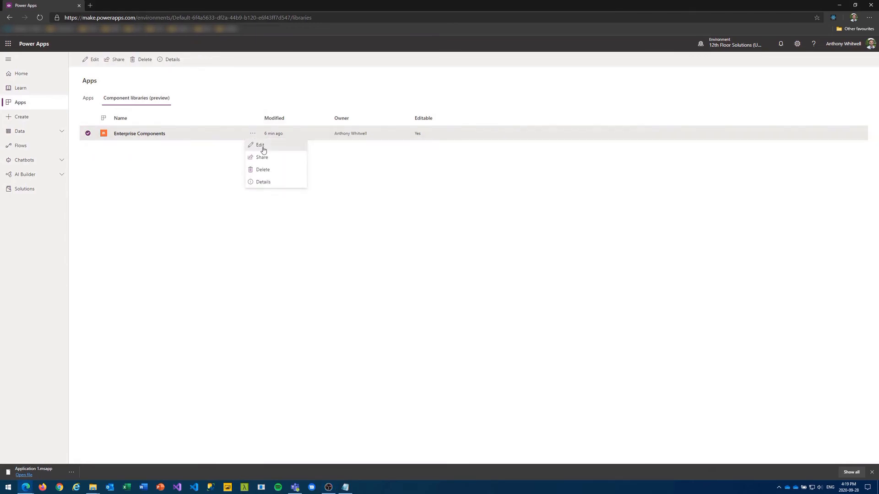
left_click(257, 146)
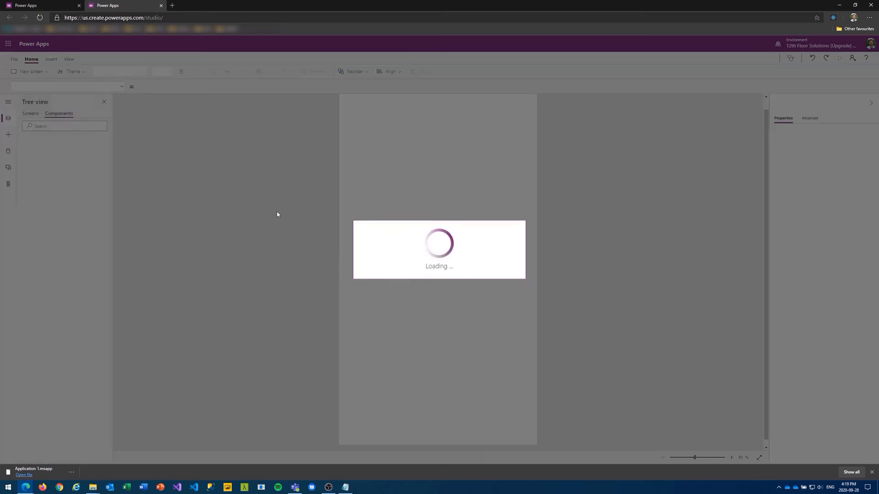
left_click(502, 294)
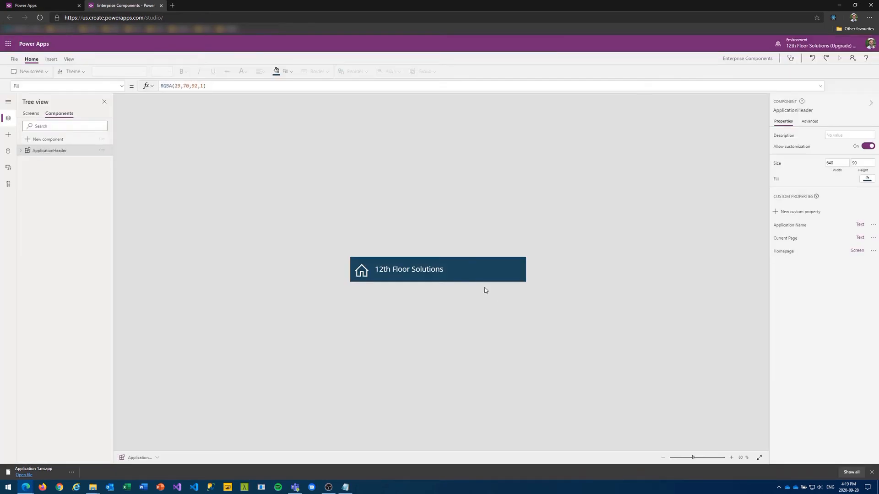
Change the default company name in the Text formula of ApplicationHeader's Label1 to "12th Floor Solutions Inc."
left_click(20, 151)
left_click(57, 163)
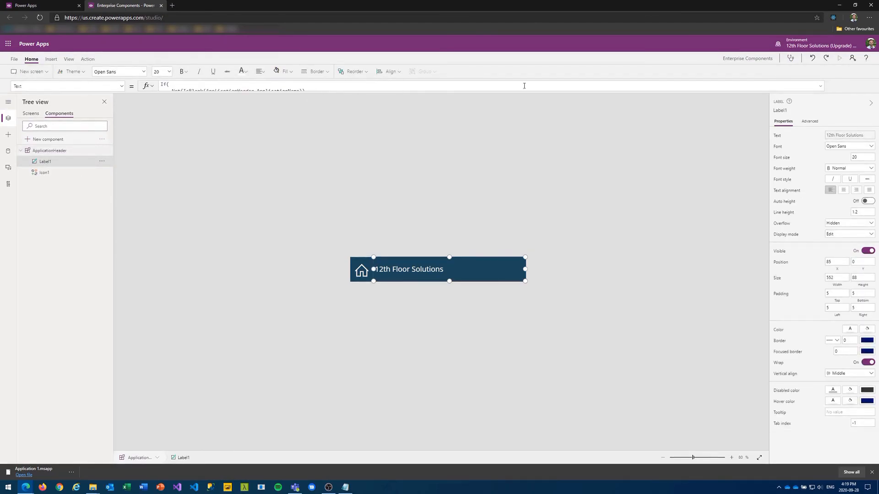
left_click(820, 87)
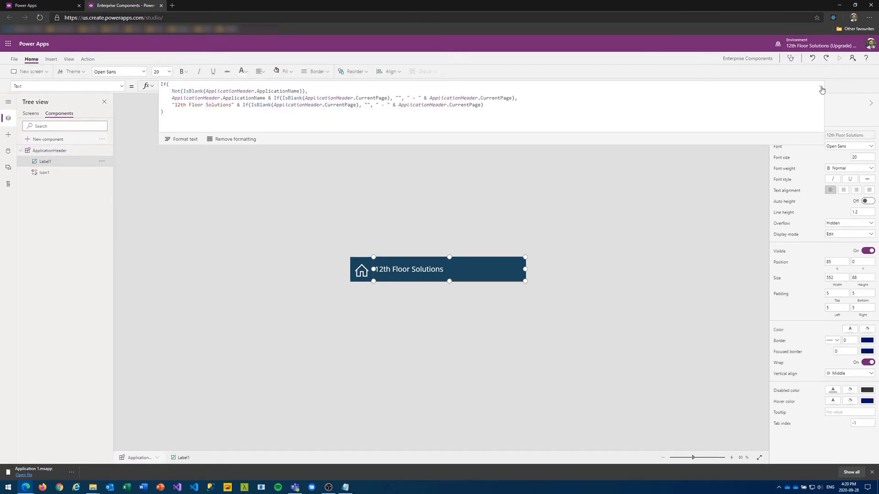
left_click(232, 105)
type("Inc")
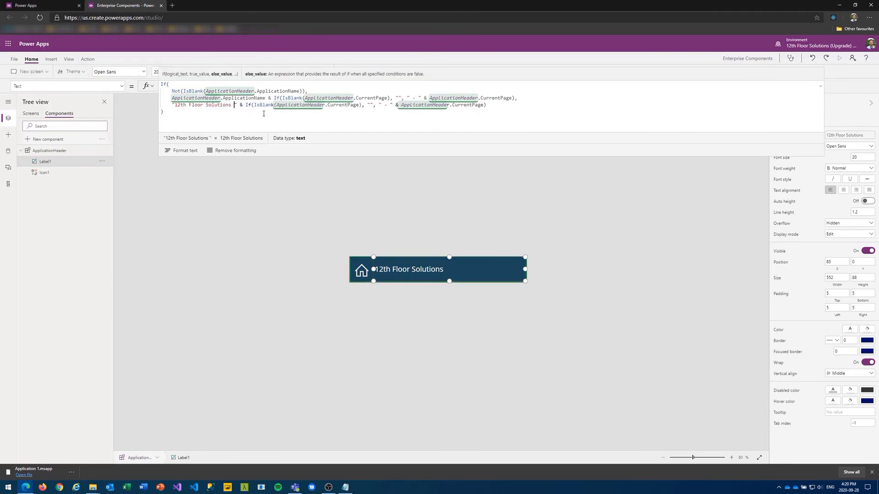
type(".")
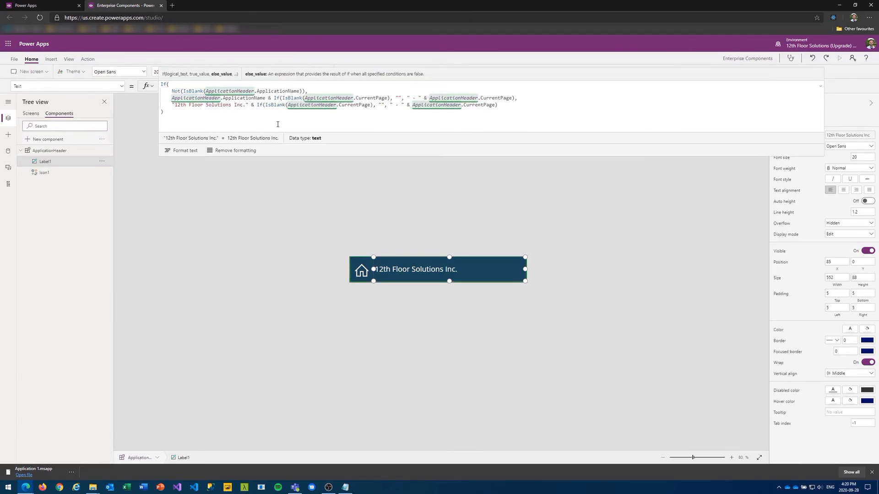
left_click(270, 204)
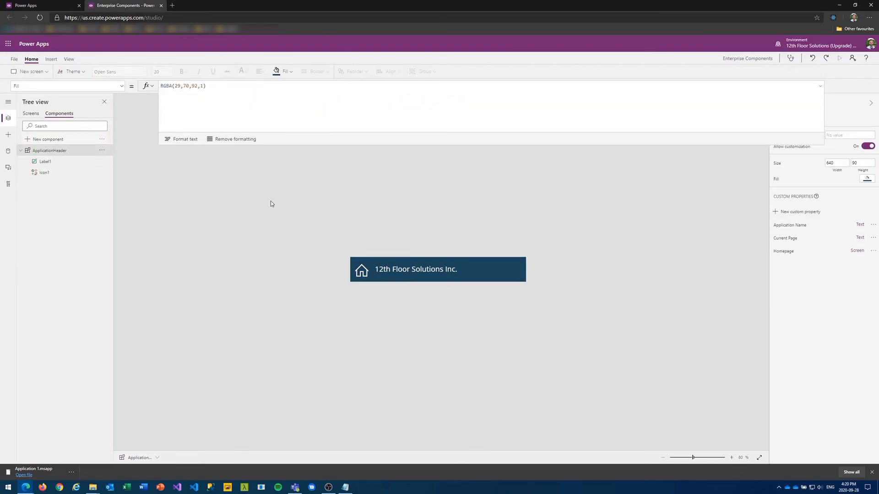
Save the Enterprise Components library with the version note "Updated the default company name" and publish this version
left_click(16, 59)
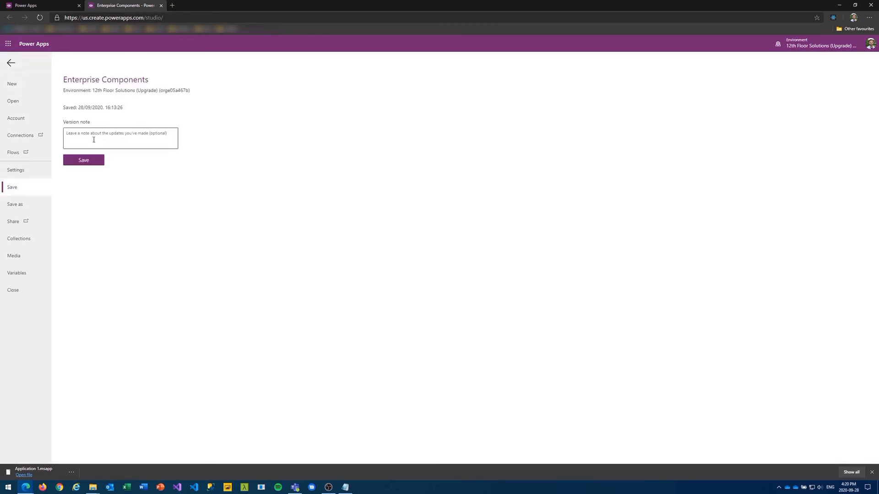
left_click(93, 139)
type("Updated the default company name")
left_click(88, 163)
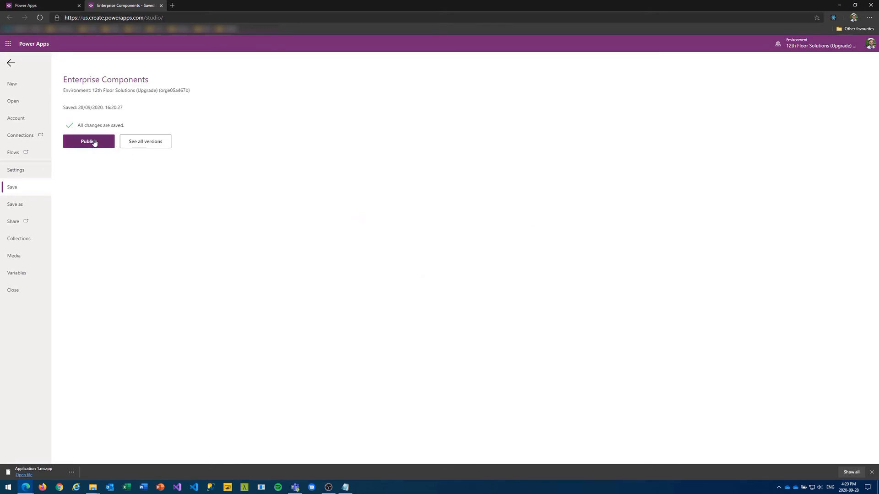
left_click(93, 142)
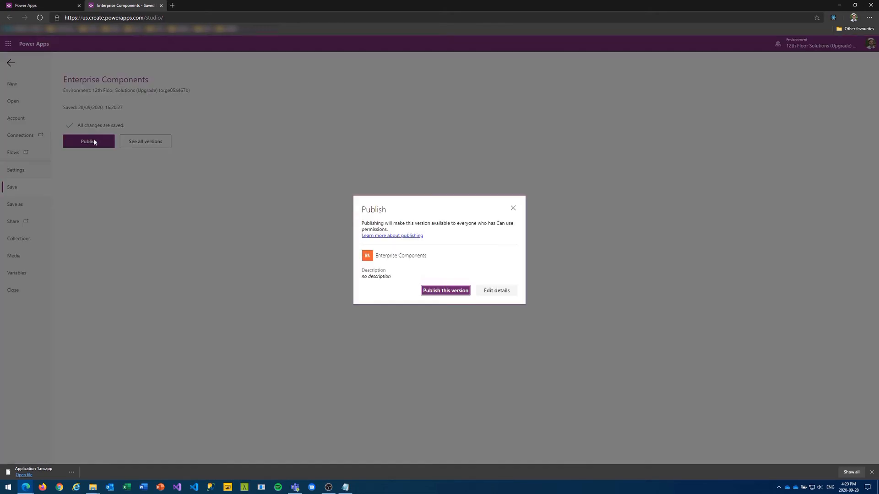
left_click(444, 291)
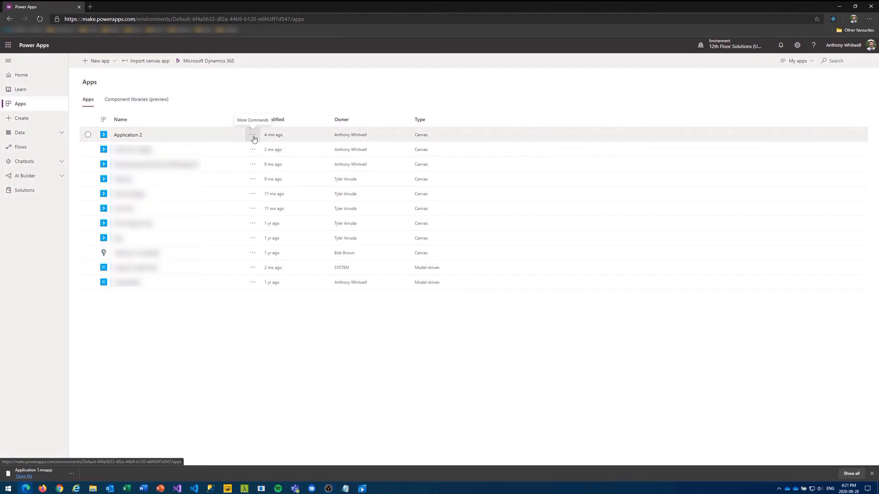
Open Application 2 for editing from the apps list and apply the available Enterprise Components library update
left_click(252, 134)
left_click(270, 146)
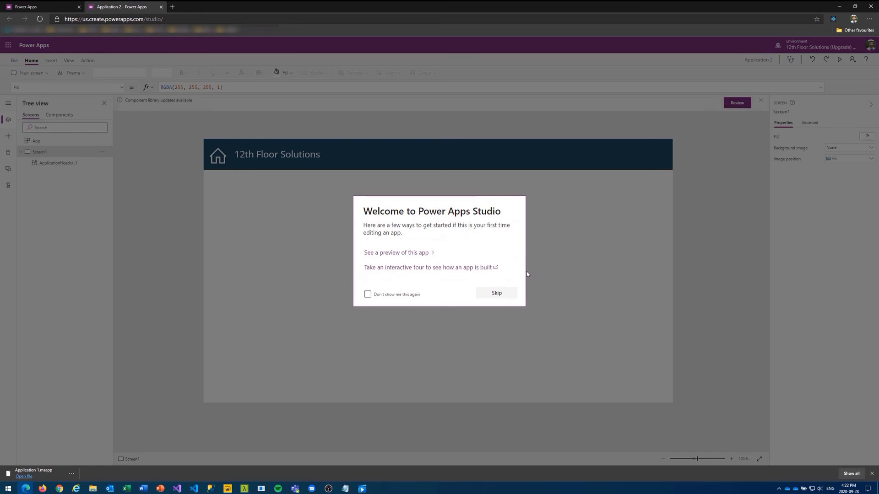
left_click(515, 296)
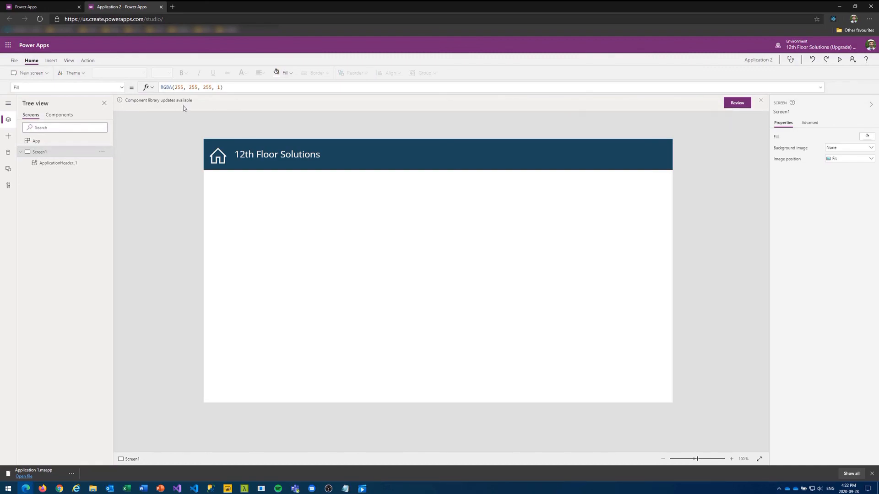
left_click(736, 103)
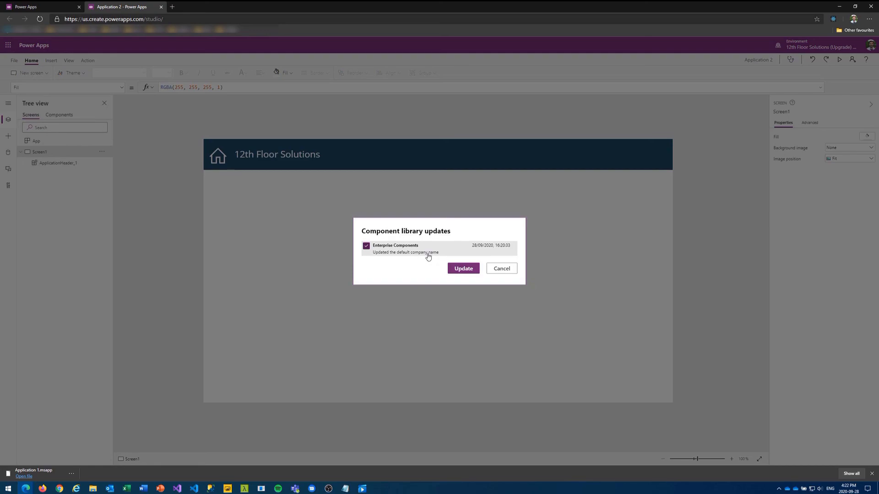
left_click(463, 269)
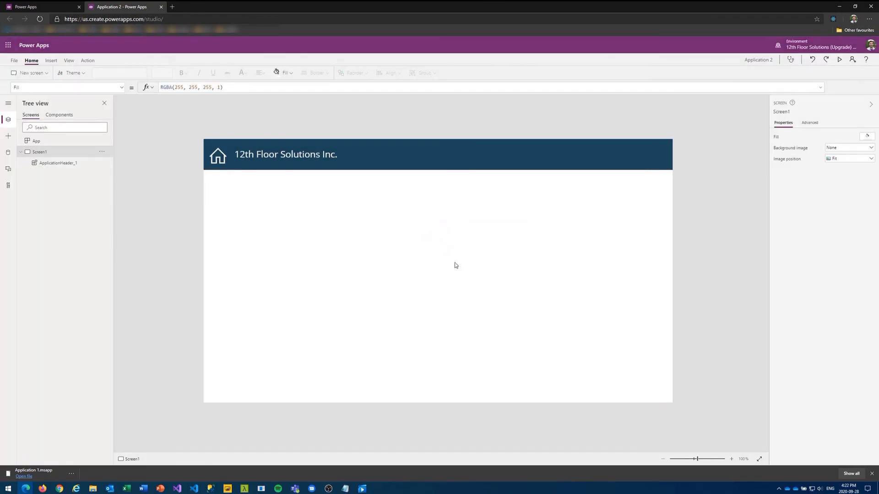